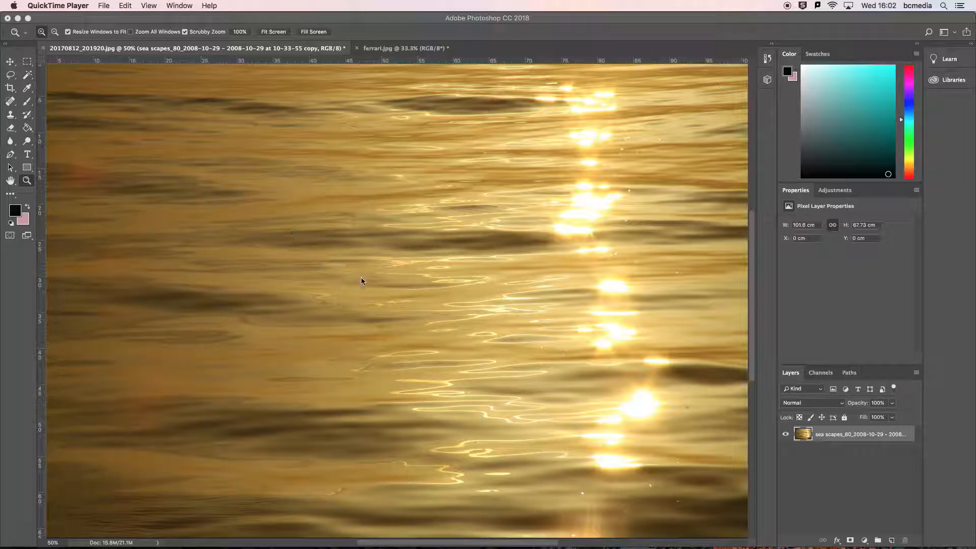
# Switch to Photoshop and add a horizontal text layer reading "Hello" to the water image, left of the sun glints.
pyautogui.click(137, 19)
pyautogui.press('t')
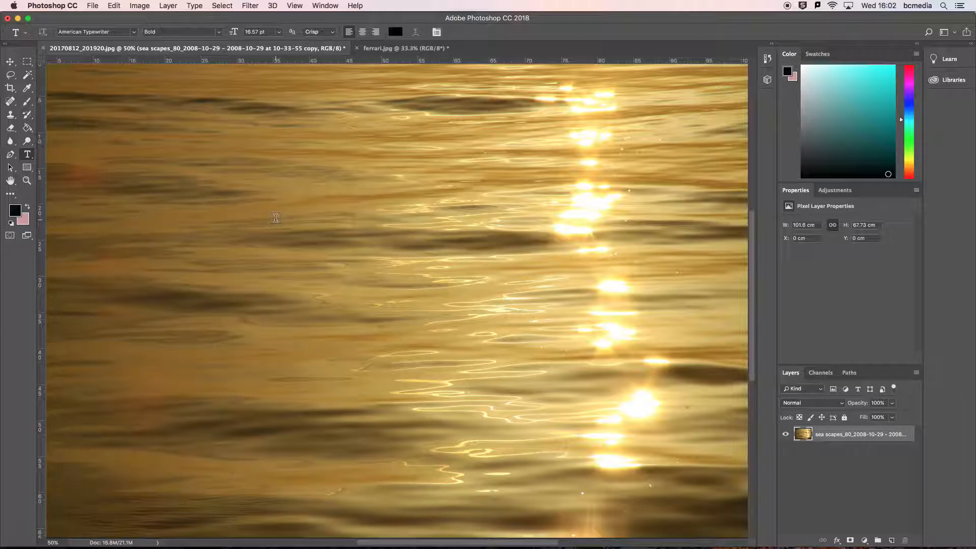
pyautogui.click(276, 217)
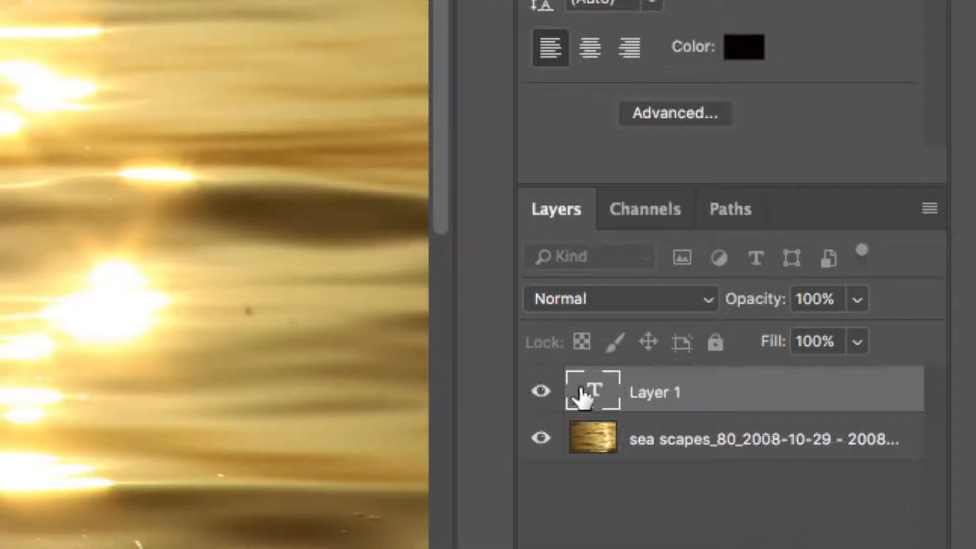
pyautogui.click(542, 390)
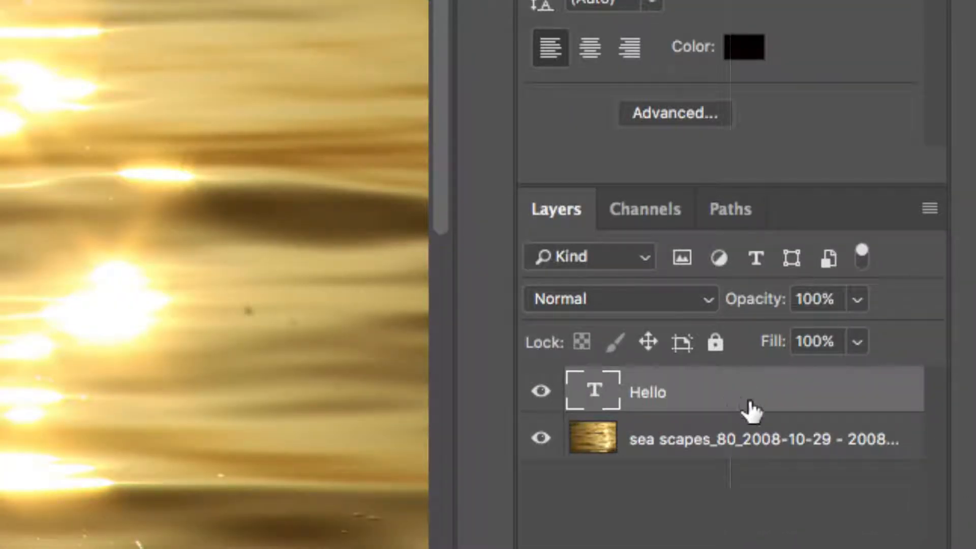
pyautogui.doubleClick(648, 396)
pyautogui.click(760, 397)
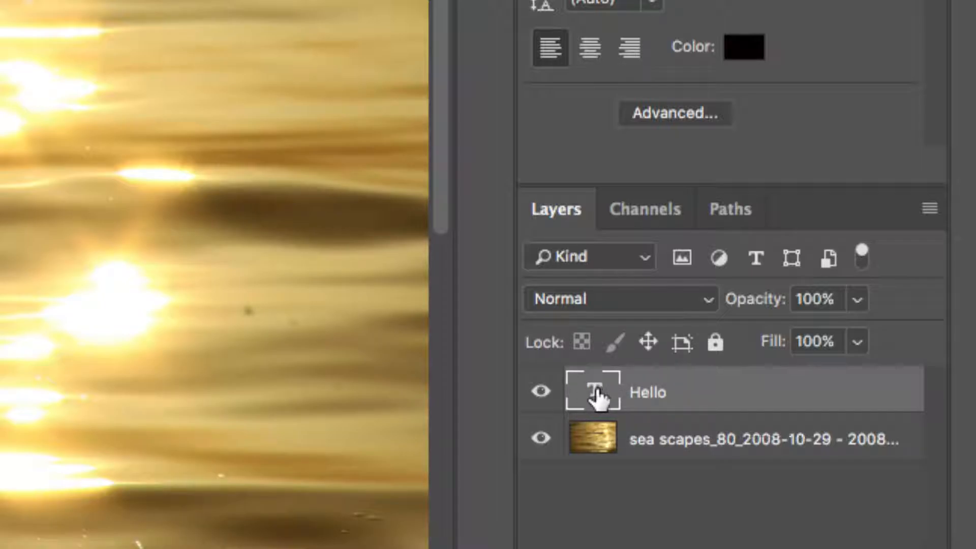
# Enlarge the whole Hello text to 200 pt, settle on a font size of 400 pt and commit the edit.
pyautogui.doubleClick(598, 393)
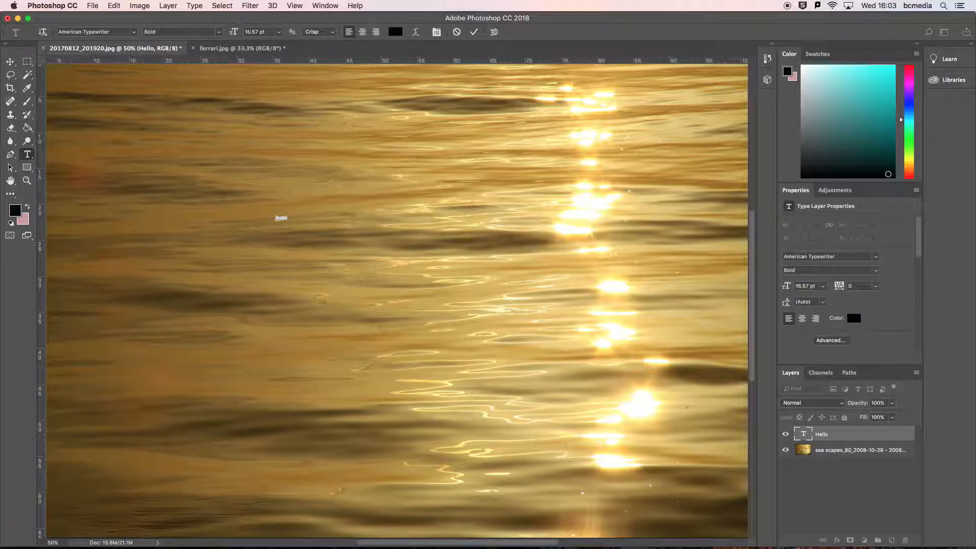
pyautogui.click(261, 32)
pyautogui.write('200')
pyautogui.press('Return')
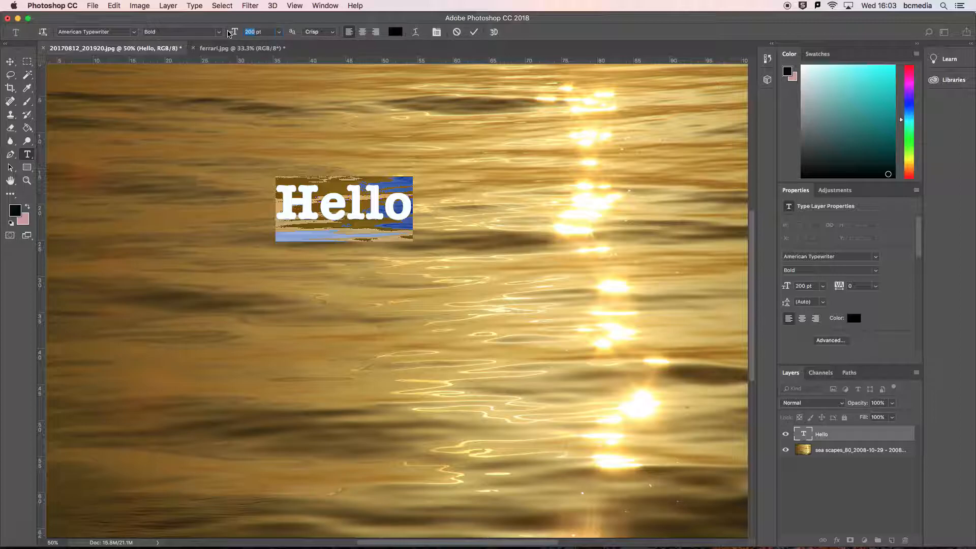
pyautogui.press('Return')
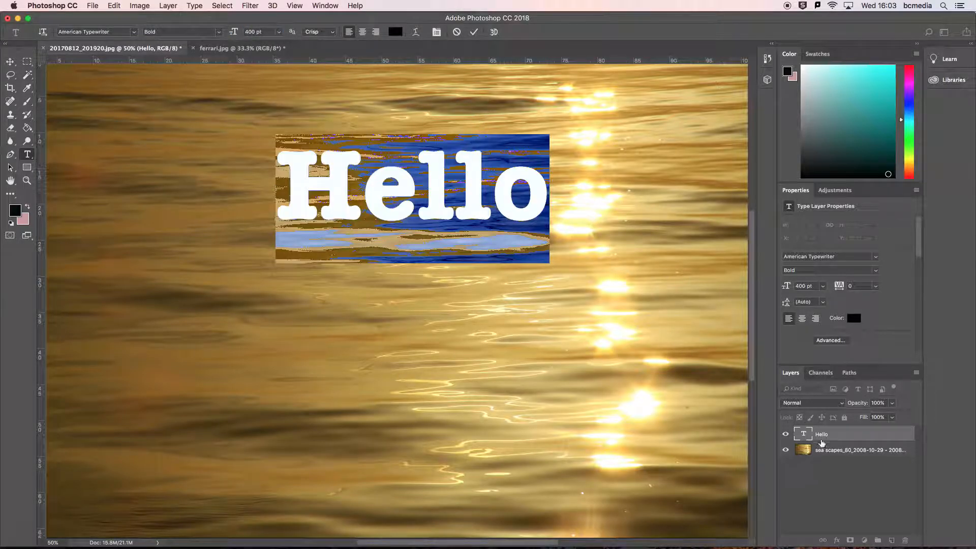
pyautogui.click(846, 452)
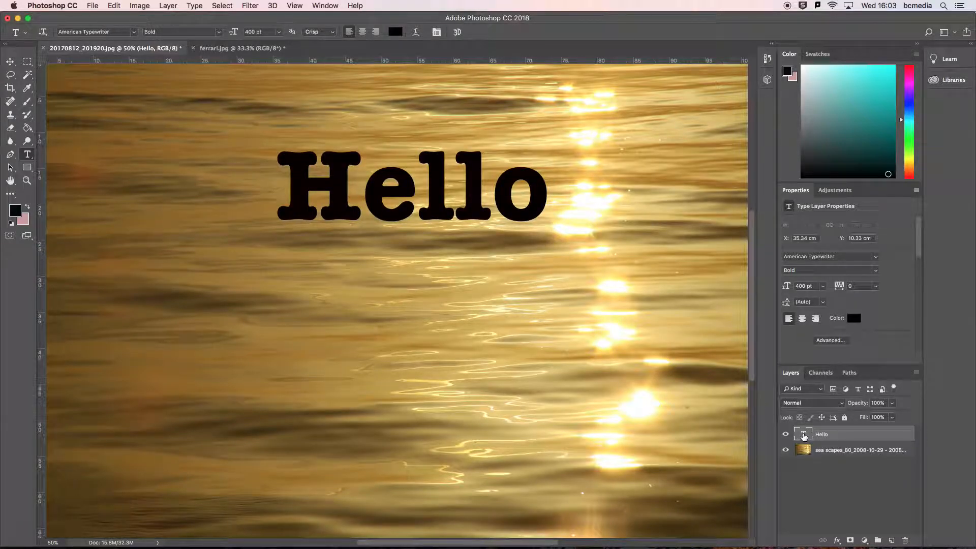
# Select the Hello text again and cycle through the fonts, previewing each one, until it uses Charlemagne Std Bold.
pyautogui.doubleClick(803, 435)
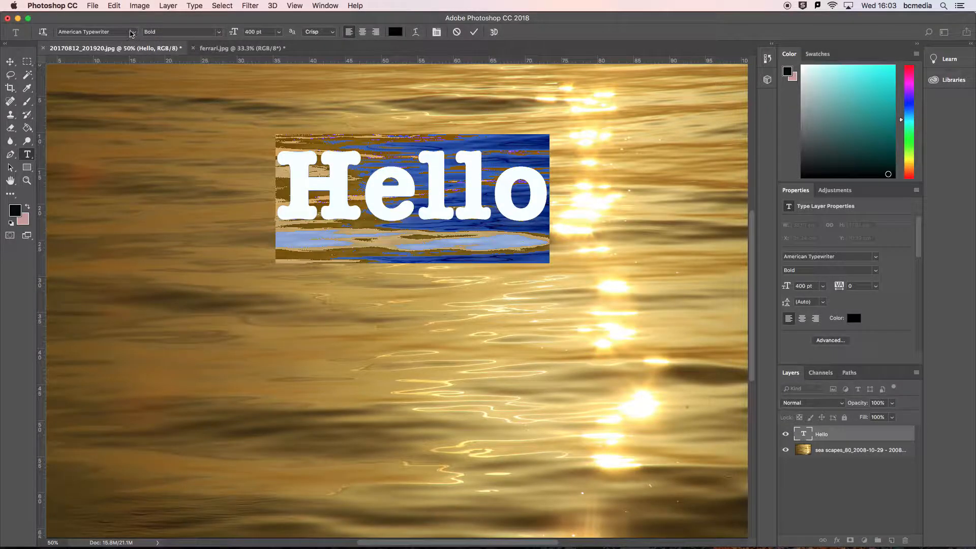
pyautogui.click(134, 32)
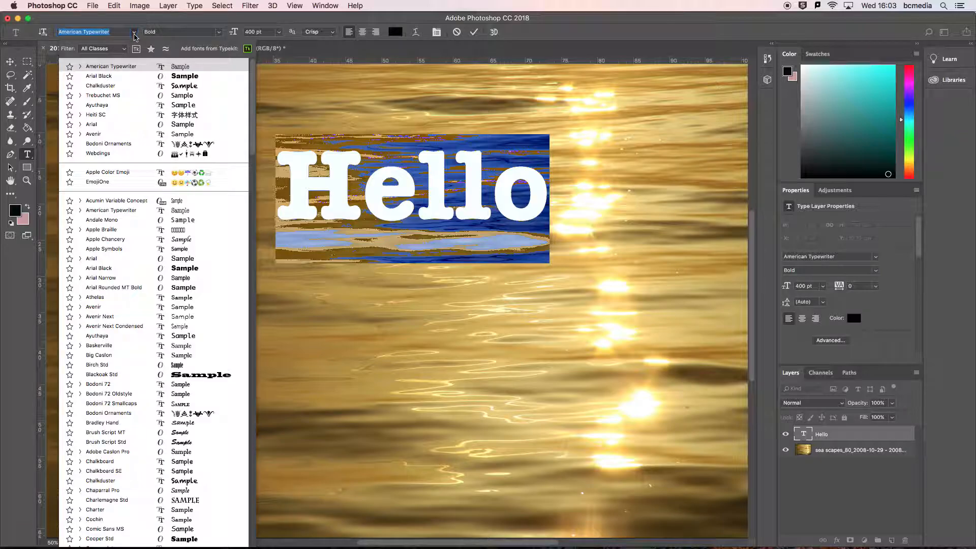
pyautogui.click(185, 249)
pyautogui.click(107, 31)
pyautogui.press('Down')
pyautogui.press('Down')
pyautogui.press('Down')
pyautogui.press('Down')
pyautogui.press('Down')
pyautogui.press('Down')
pyautogui.press('Down')
pyautogui.press('Down')
pyautogui.press('Down')
pyautogui.press('Down')
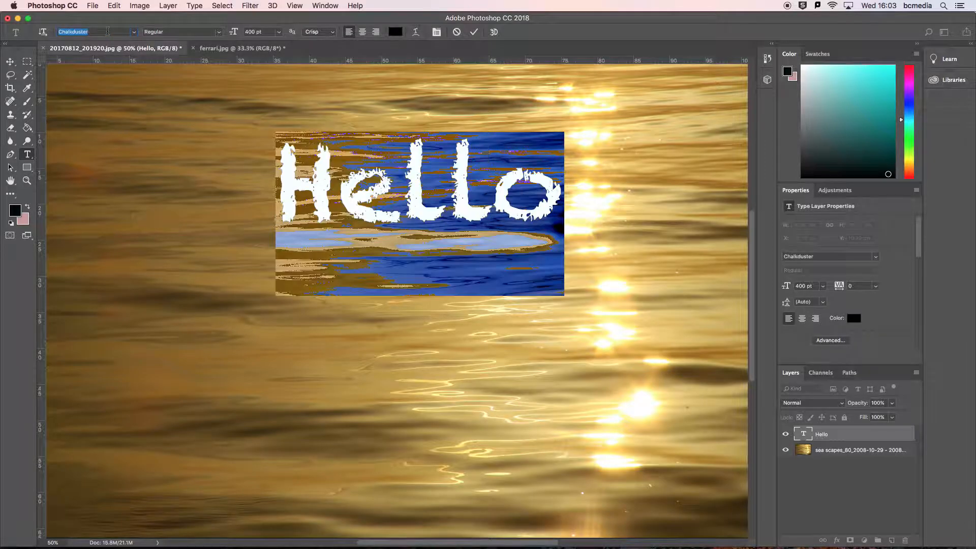
pyautogui.press('Down')
pyautogui.press('Down')
pyautogui.press('Down')
pyautogui.press('Down')
pyautogui.press('Down')
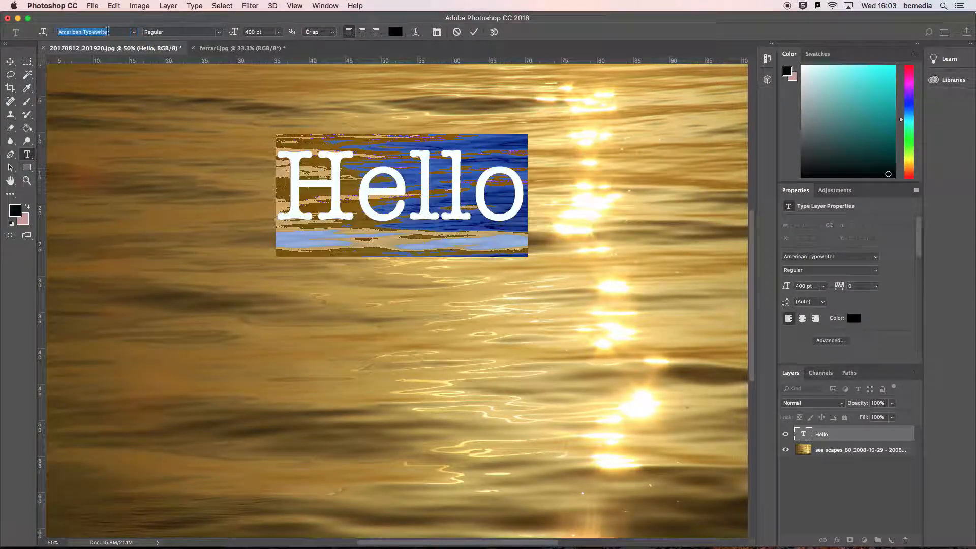
pyautogui.press('Down')
pyautogui.press('Down')
pyautogui.press('Down')
pyautogui.press('Down')
pyautogui.press('Down')
pyautogui.press('Down')
pyautogui.press('Down')
pyautogui.press('Down')
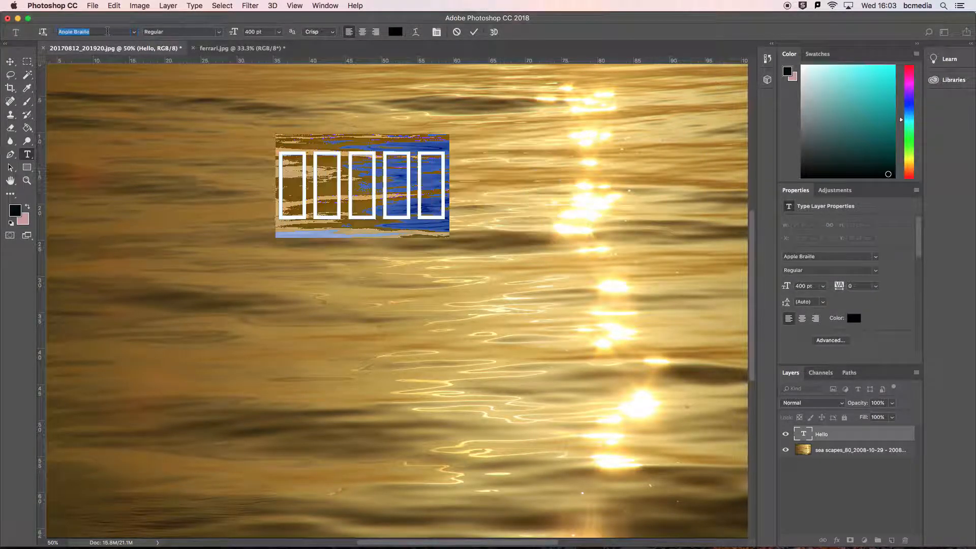
pyautogui.press('Down')
pyautogui.press('Down')
pyautogui.press('Down')
pyautogui.press('Down')
pyautogui.press('Down')
pyautogui.press('Down')
pyautogui.press('Down')
pyautogui.press('Down')
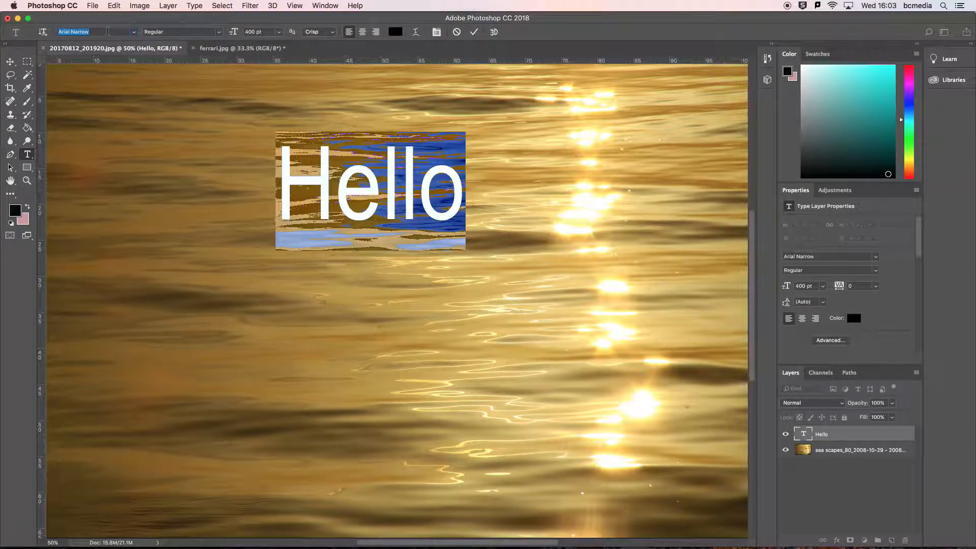
pyautogui.press('Down')
pyautogui.press('Down')
pyautogui.press('Down')
pyautogui.press('Down')
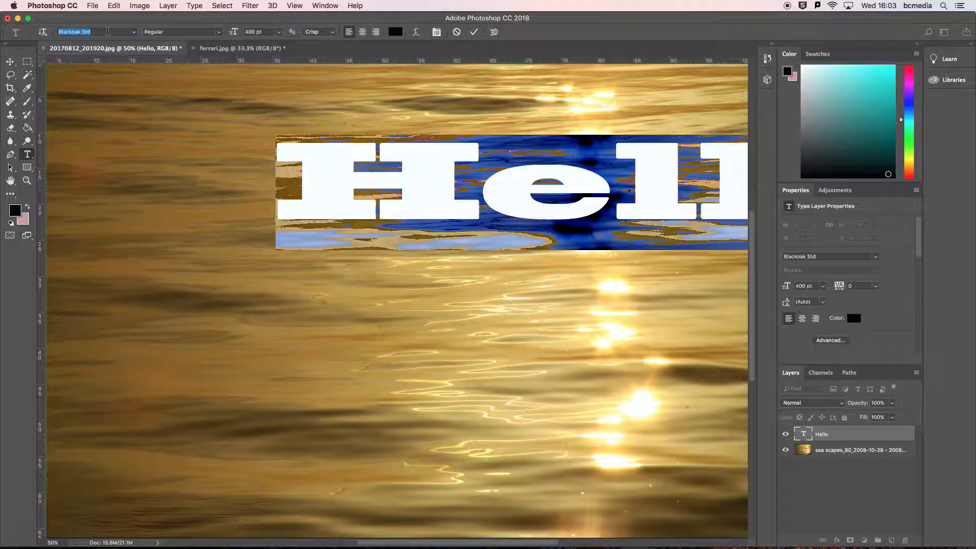
pyautogui.press('Down')
pyautogui.press('Down')
pyautogui.press('Down')
pyautogui.press('Down')
pyautogui.press('Down')
pyautogui.press('Down')
pyautogui.press('Down')
pyautogui.press('Down')
pyautogui.press('Down')
pyautogui.press('Down')
pyautogui.press('Down')
pyautogui.press('Down')
pyautogui.press('Down')
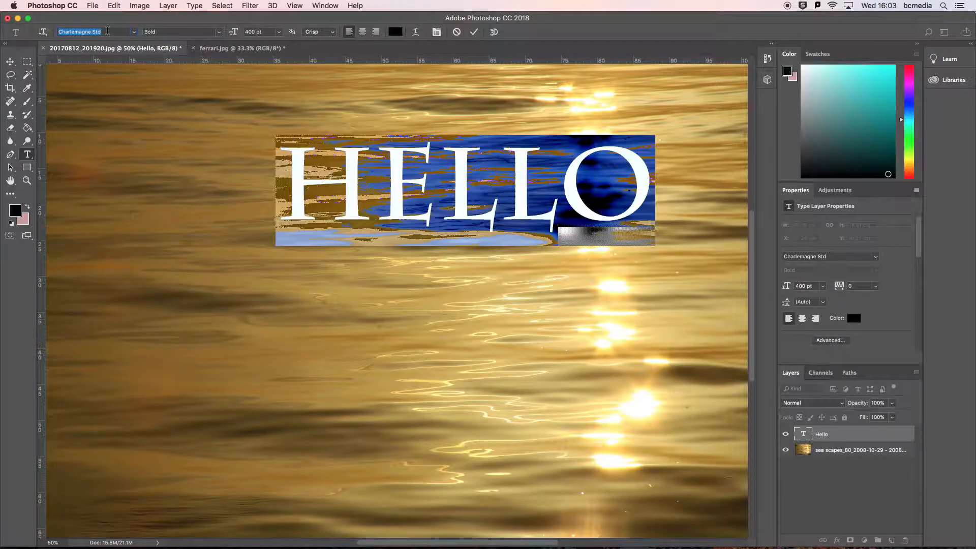
pyautogui.click(174, 32)
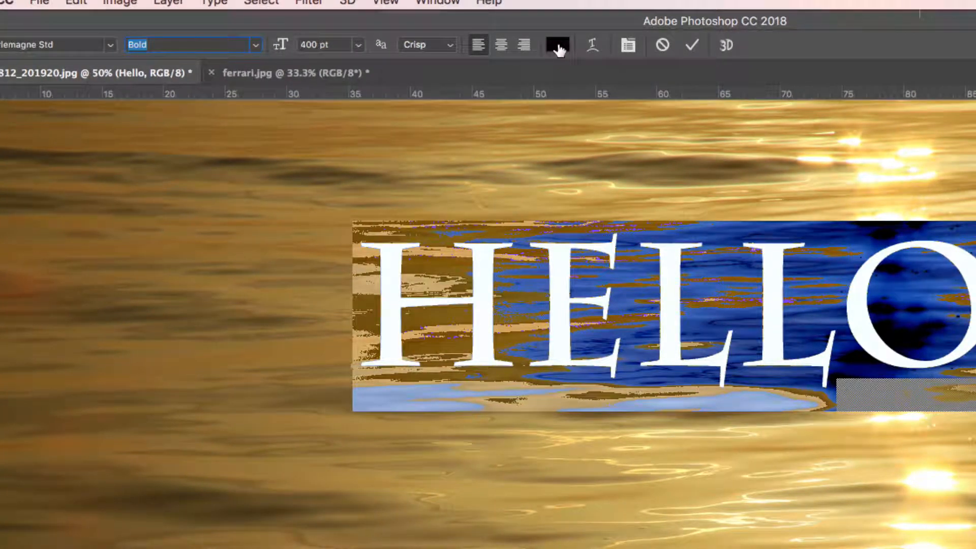
# Try a dark purple, #411084, as the colour of the Hello text.
pyautogui.click(558, 46)
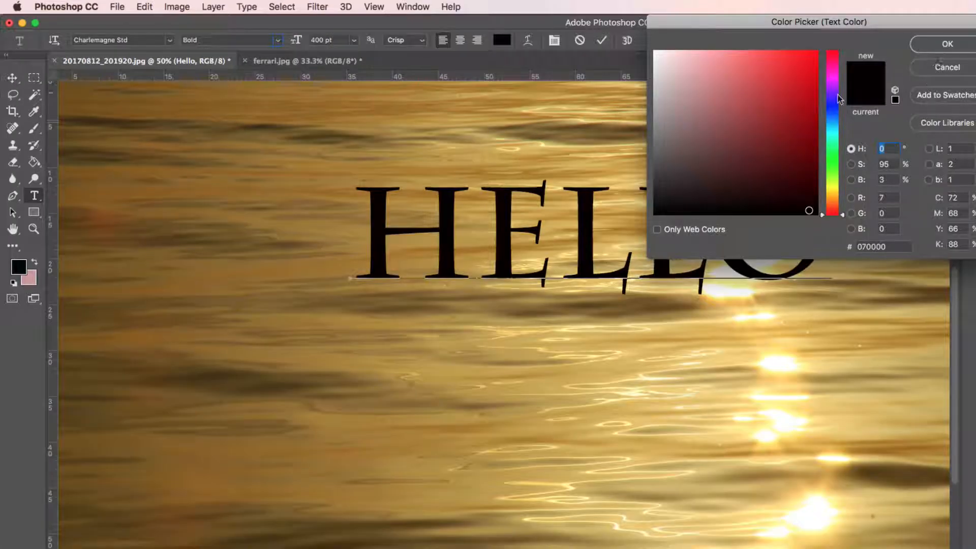
pyautogui.moveTo(810, 88)
pyautogui.mouseDown()
pyautogui.moveTo(788, 124)
pyautogui.moveTo(805, 155)
pyautogui.moveTo(790, 189)
pyautogui.moveTo(733, 207)
pyautogui.moveTo(754, 137)
pyautogui.moveTo(795, 90)
pyautogui.mouseUp()
pyautogui.moveTo(832, 60); pyautogui.dragTo(832, 94)
pyautogui.click(669, 61)
pyautogui.click(798, 129)
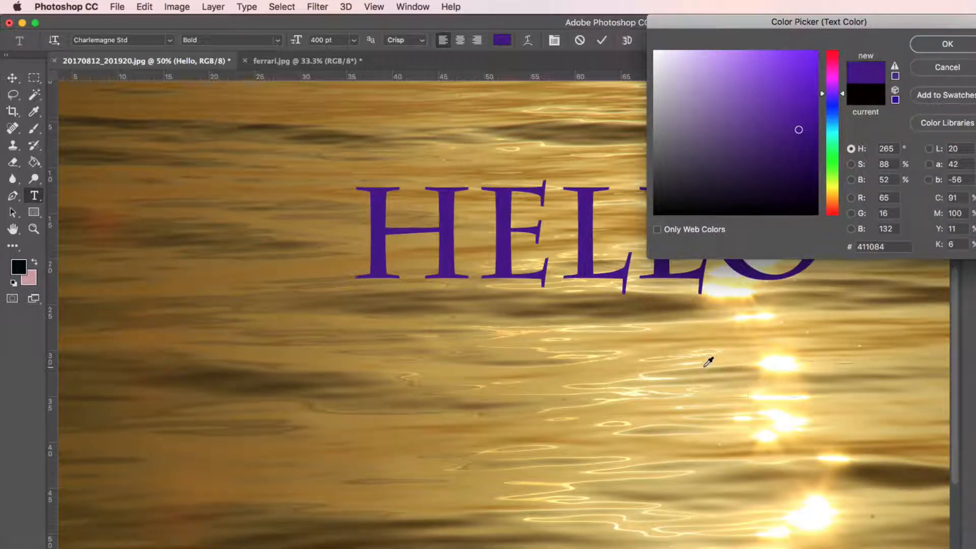
# Try golden and brown text colours sampled from the water or picked in the same hue, ending with #cf9c1d.
pyautogui.click(726, 359)
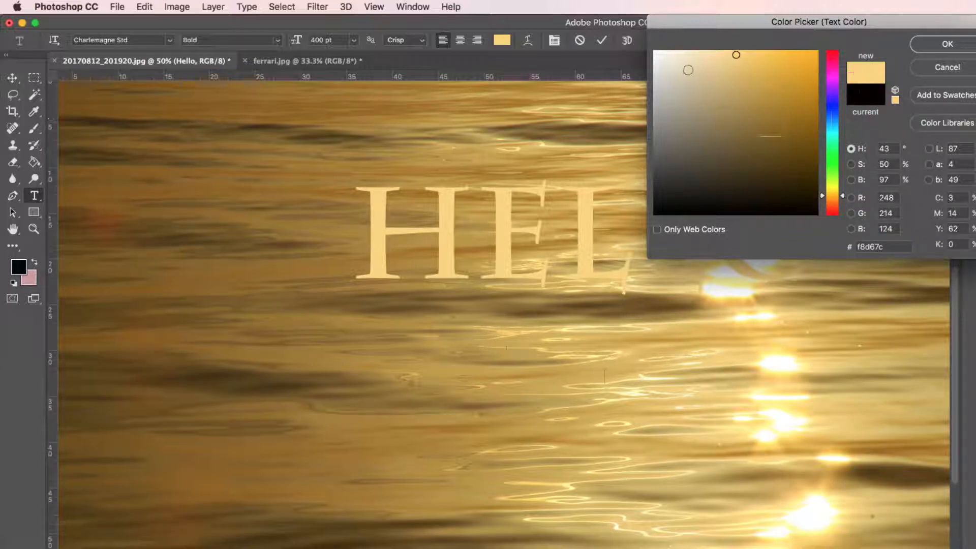
pyautogui.click(725, 90)
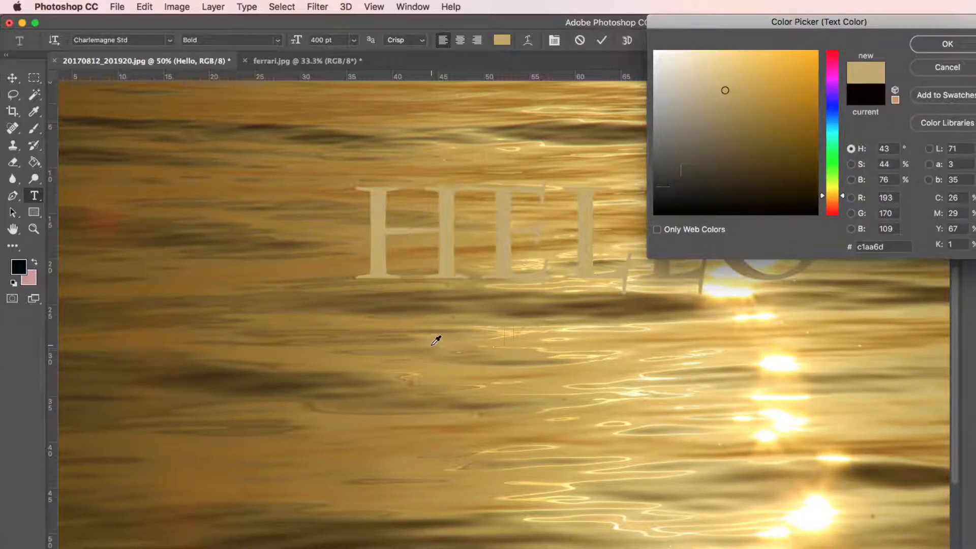
pyautogui.click(421, 303)
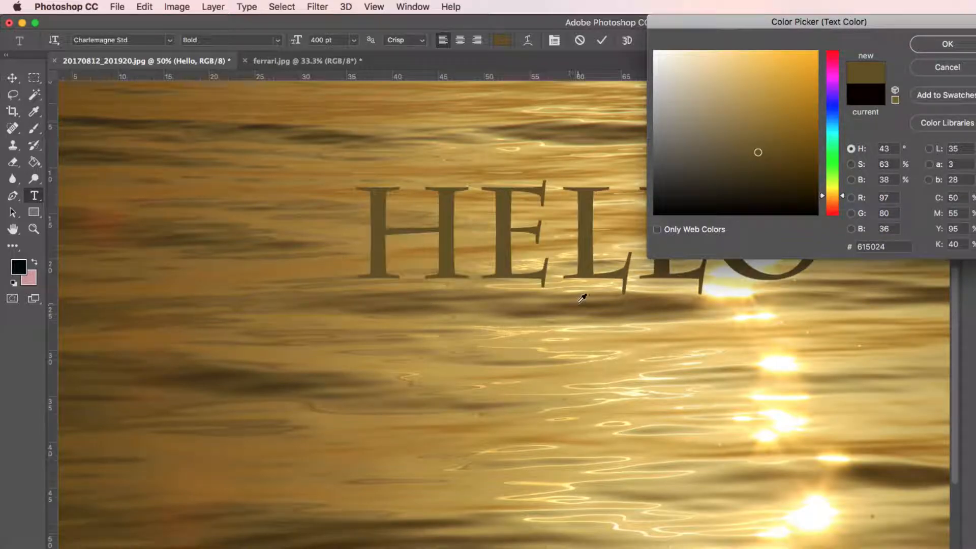
pyautogui.click(795, 81)
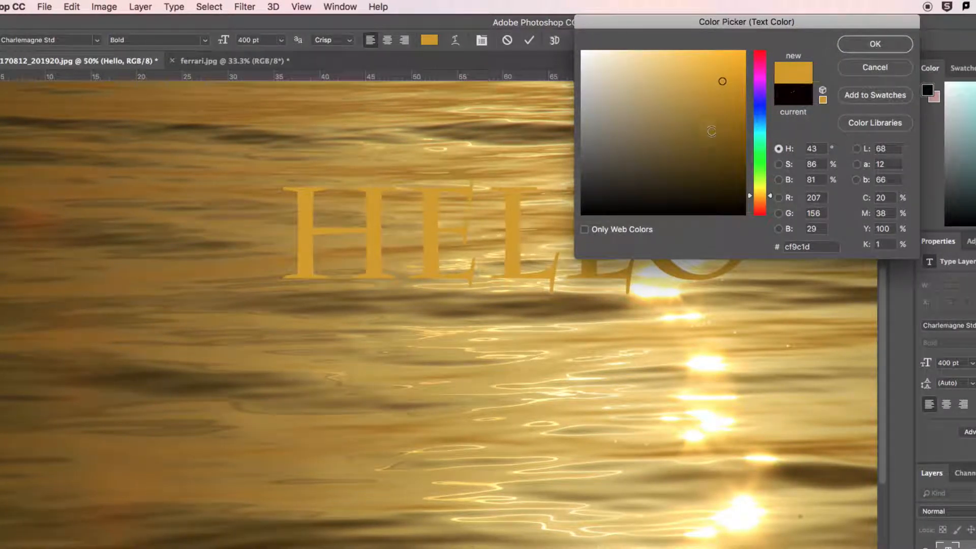
# Set the Hello text's colour to near-white, #fffdfd, and accept the colour.
pyautogui.click(760, 51)
pyautogui.moveTo(713, 96)
pyautogui.mouseDown()
pyautogui.moveTo(710, 114)
pyautogui.moveTo(589, 51)
pyautogui.mouseUp()
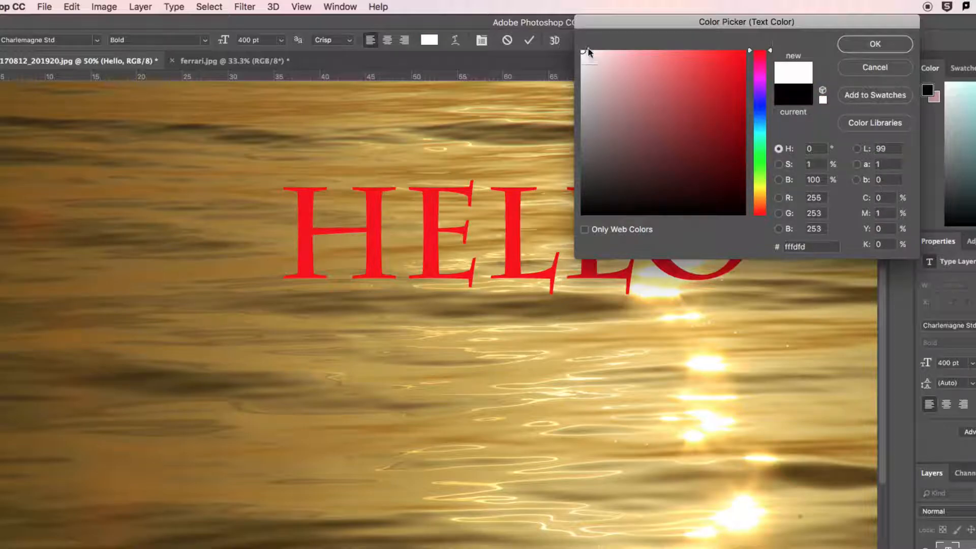
pyautogui.click(886, 43)
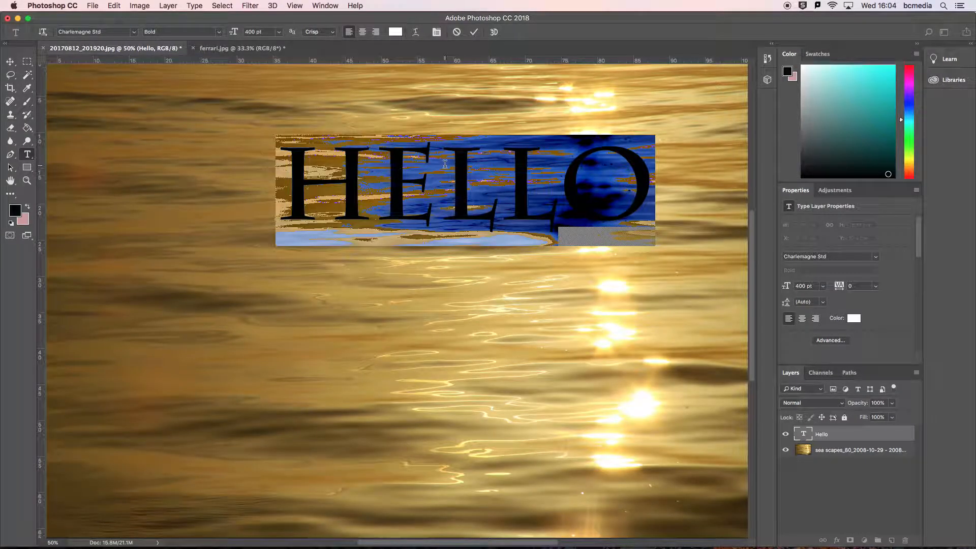
pyautogui.click(445, 164)
pyautogui.click(417, 34)
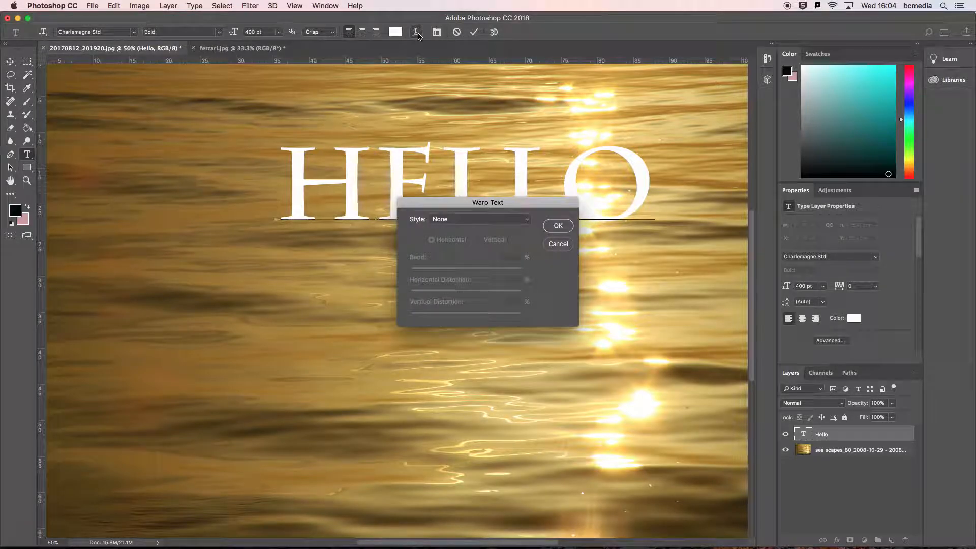
pyautogui.click(559, 246)
pyautogui.click(811, 438)
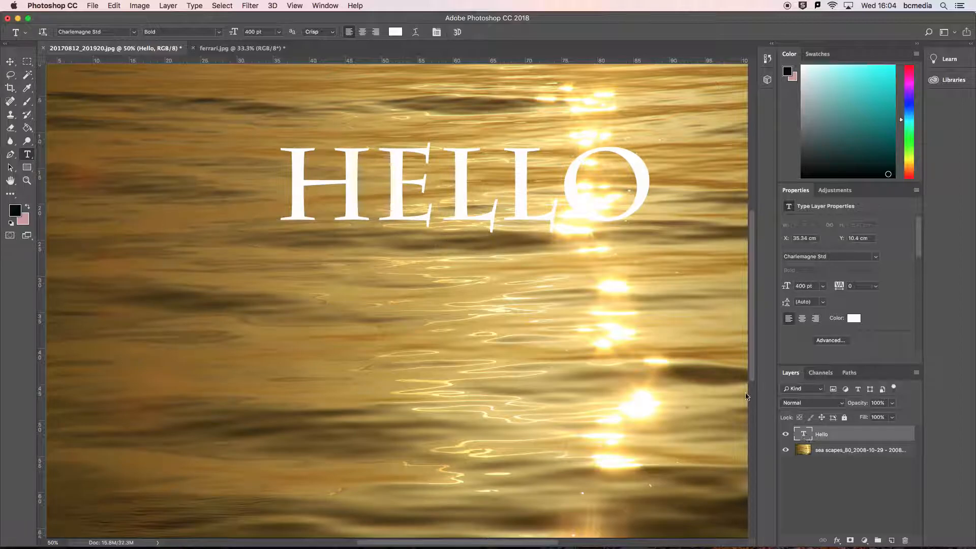
# Try a horizontal Arc warp on the Hello text with -24% bend, -17% horizontal and -7% vertical distortion, cancel it and deselect the letters.
pyautogui.doubleClick(803, 435)
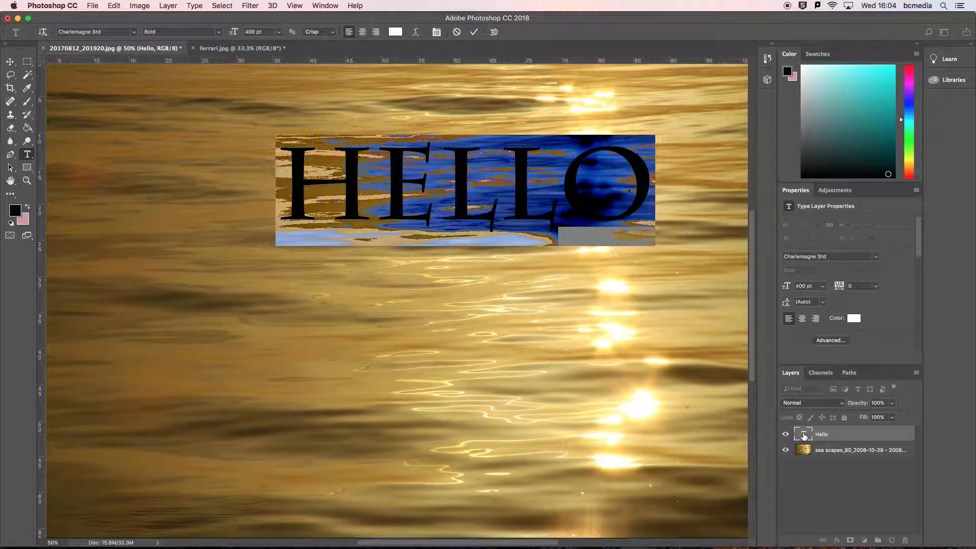
pyautogui.click(414, 33)
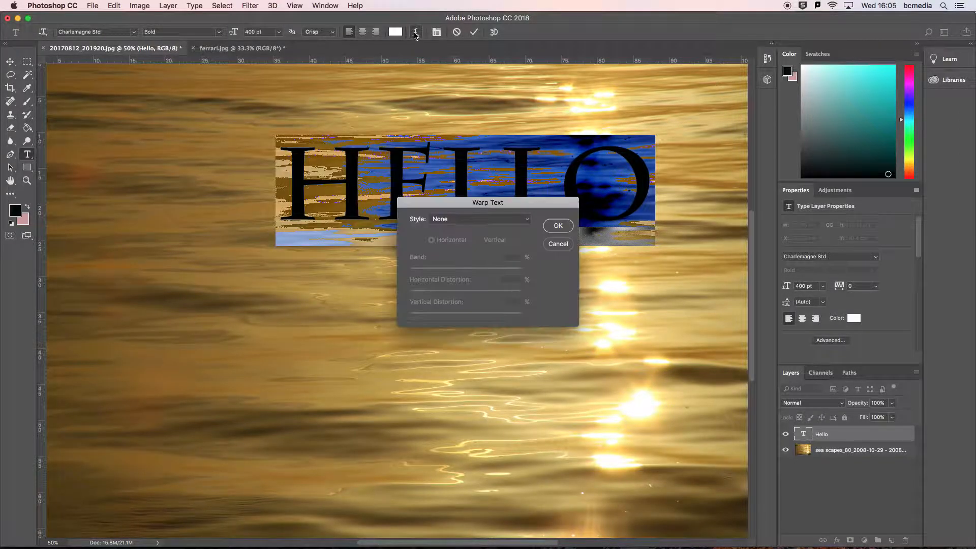
pyautogui.moveTo(519, 204); pyautogui.dragTo(725, 268)
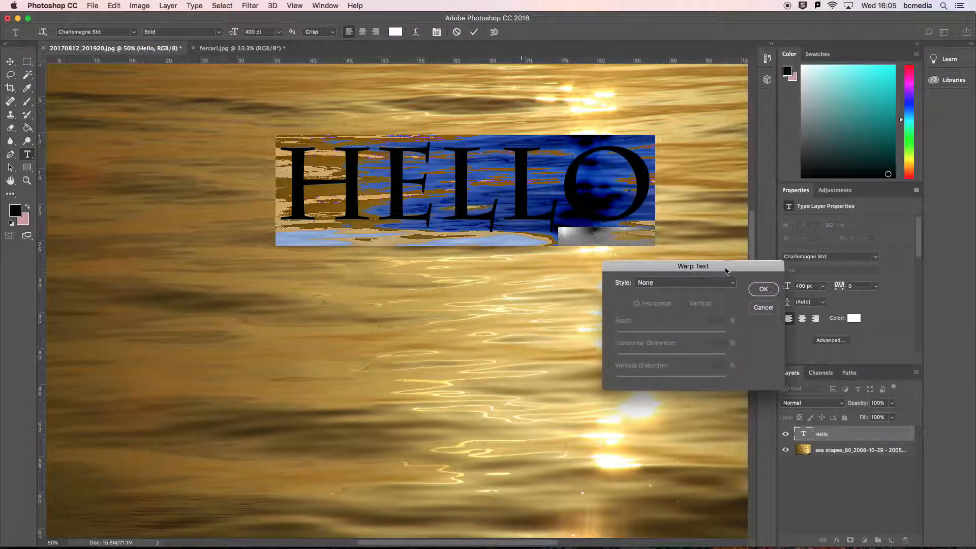
pyautogui.click(683, 283)
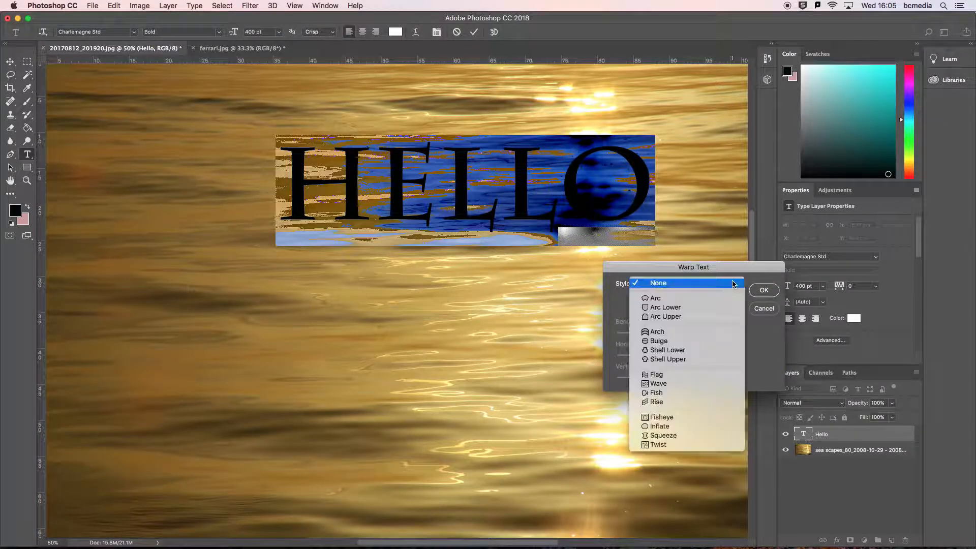
pyautogui.click(671, 300)
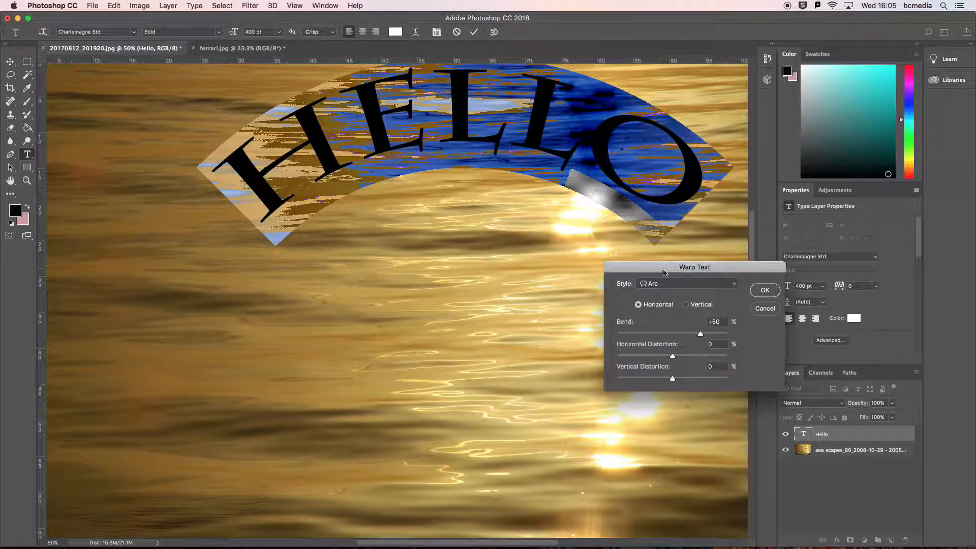
pyautogui.moveTo(656, 268); pyautogui.dragTo(693, 280)
pyautogui.moveTo(737, 348); pyautogui.dragTo(701, 371)
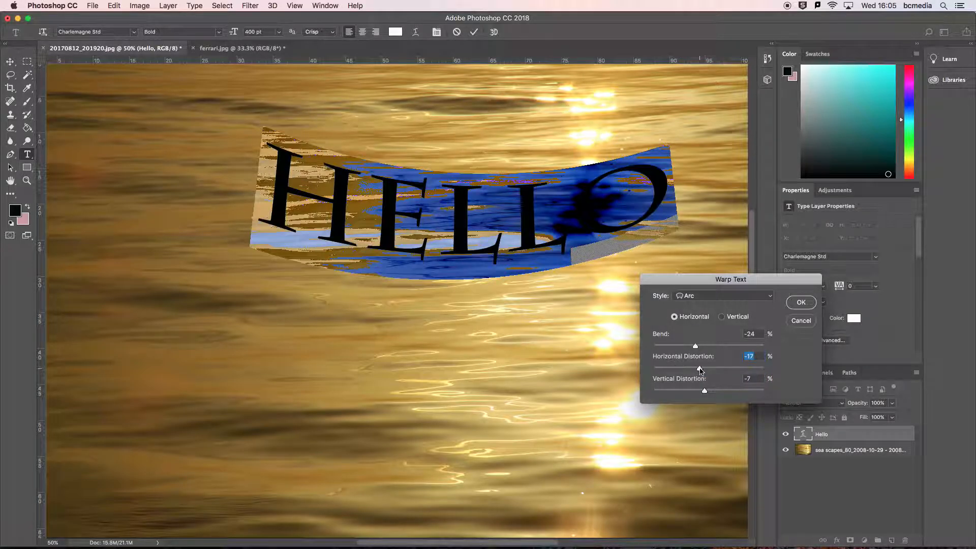
pyautogui.click(800, 321)
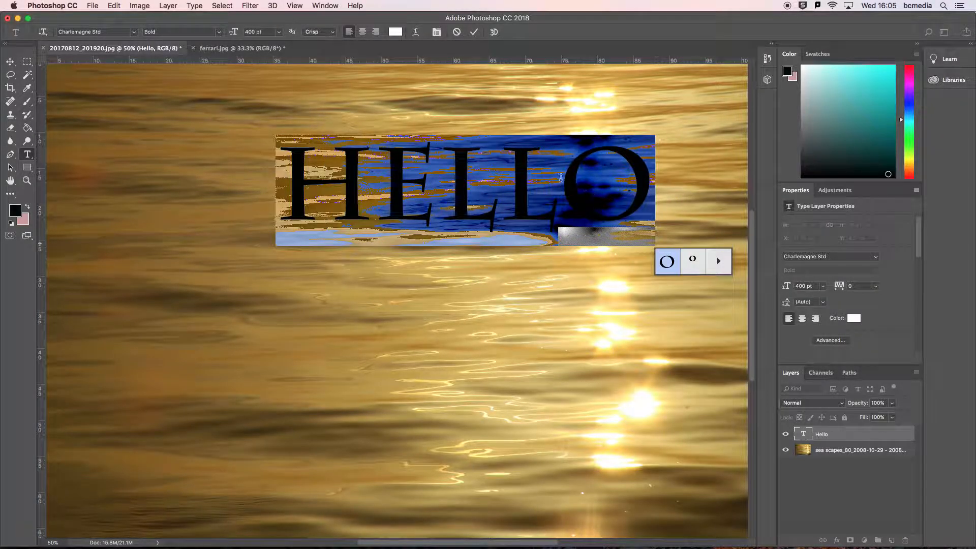
pyautogui.click(559, 188)
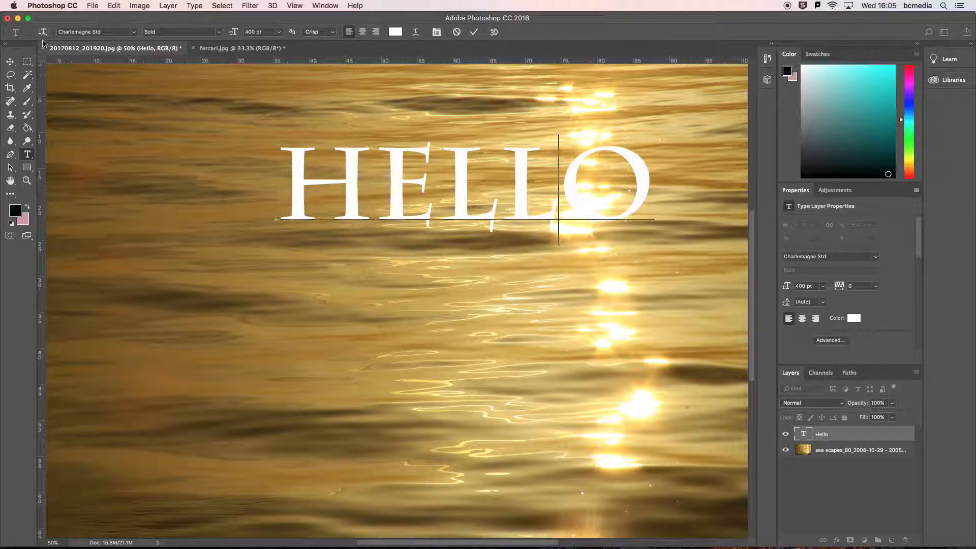
# Finish editing the Hello text, reopen its letters for editing from the layer, and leave editing again.
pyautogui.click(9, 61)
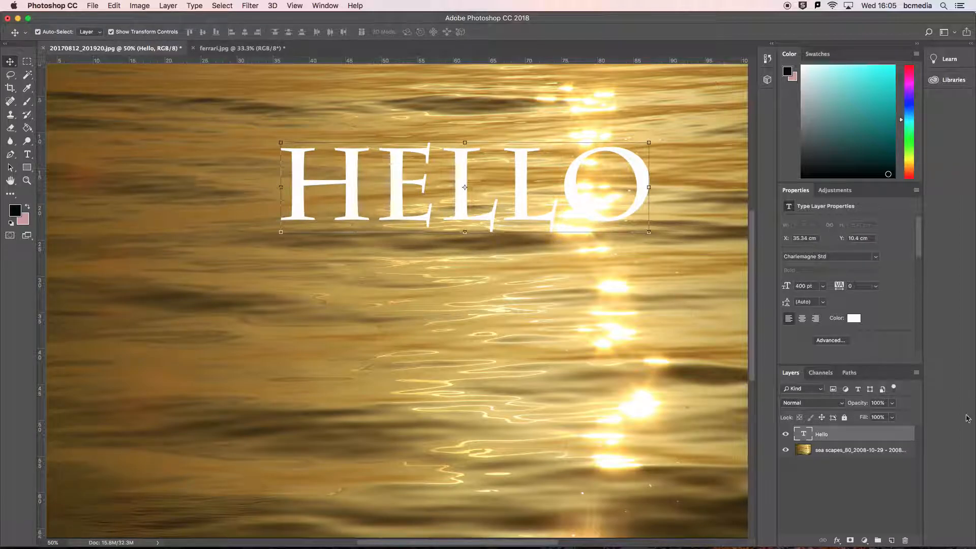
pyautogui.doubleClick(801, 434)
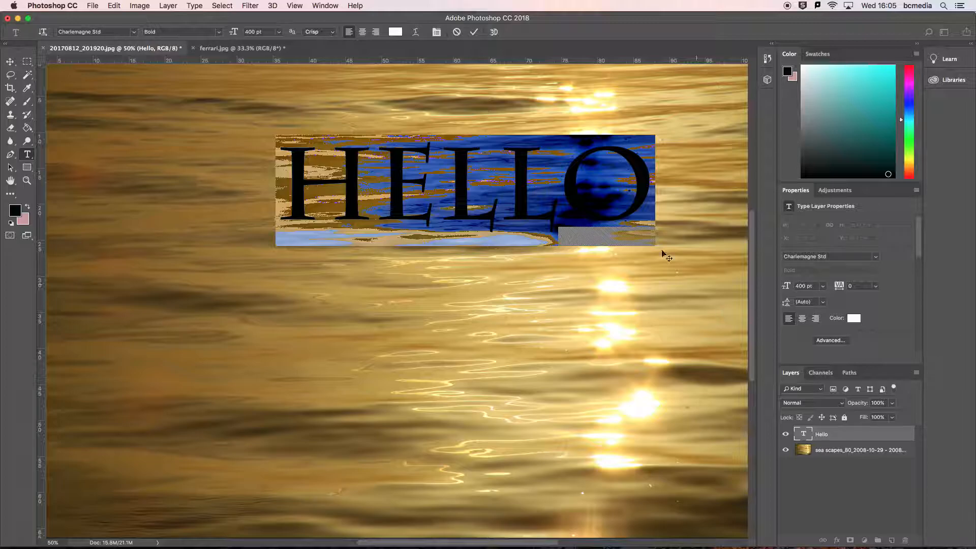
pyautogui.click(504, 171)
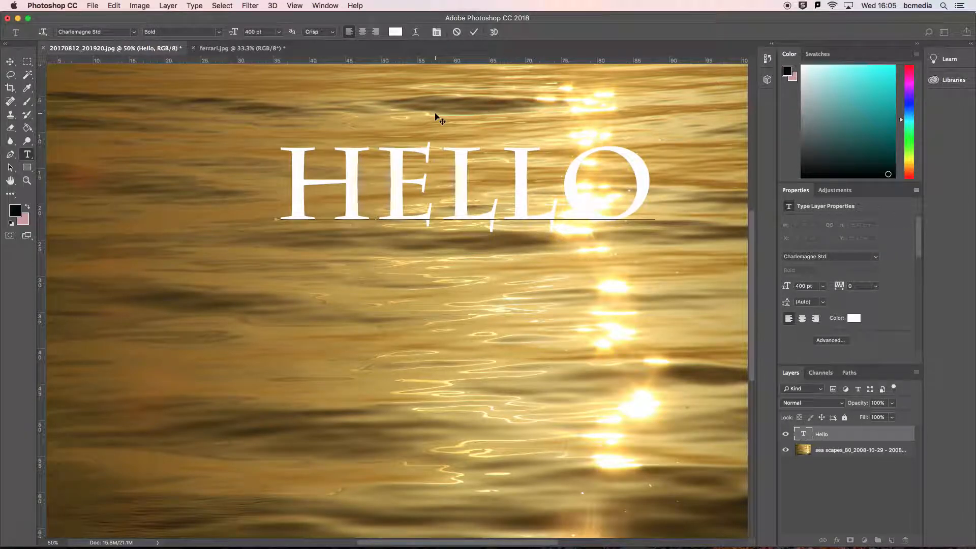
pyautogui.click(807, 436)
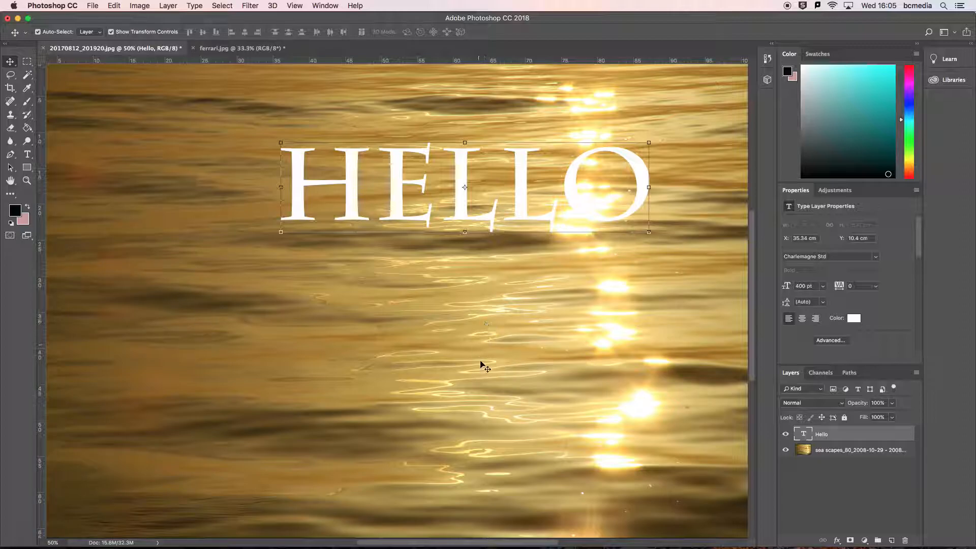
# Undo the accidental shift of the sea background layer and turn off Auto-Select for the Move tool.
pyautogui.moveTo(493, 367); pyautogui.dragTo(430, 404)
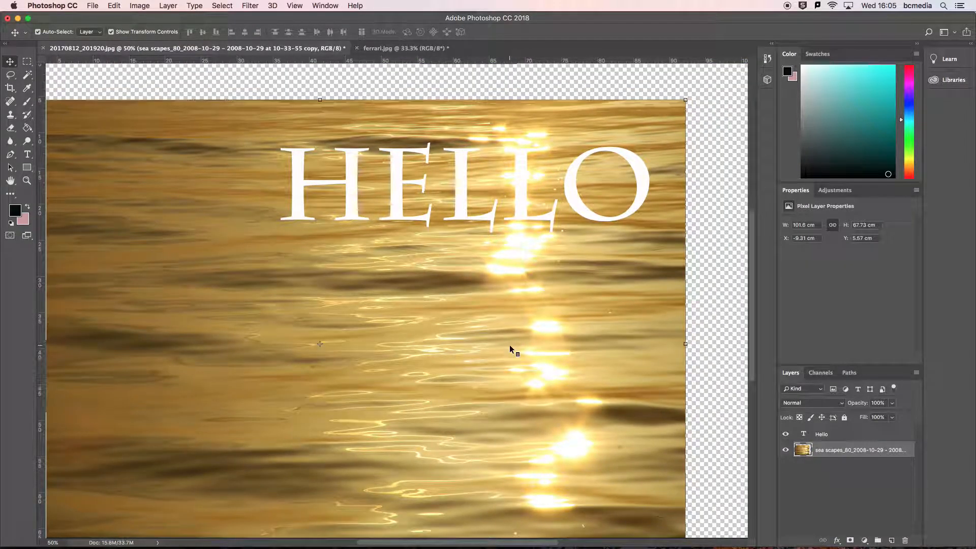
pyautogui.press('super+z')
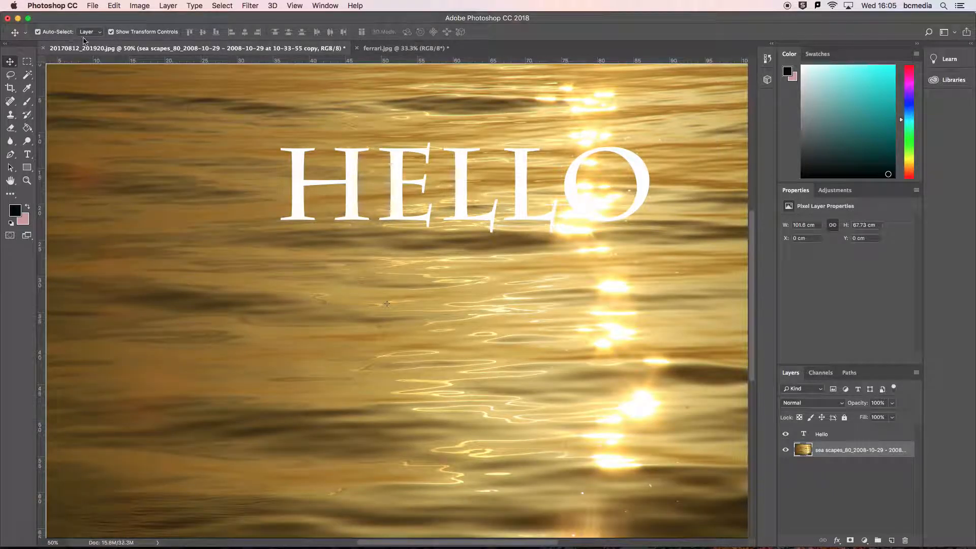
pyautogui.click(38, 32)
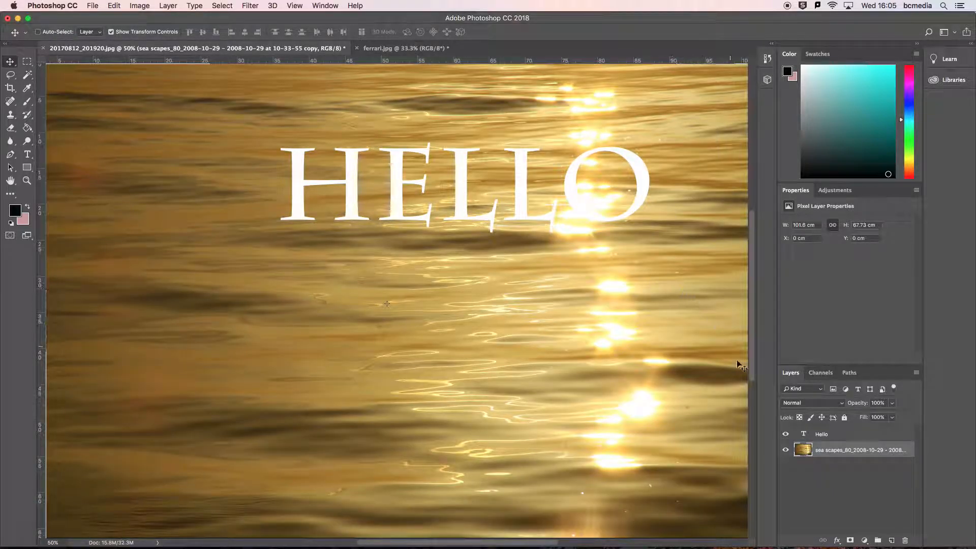
# Select the Hello layer, move its text away from the sun's reflection to about X 19.8 cm, Y 11.3 cm, and switch to the Type tool.
pyautogui.click(820, 435)
pyautogui.doubleClick(803, 433)
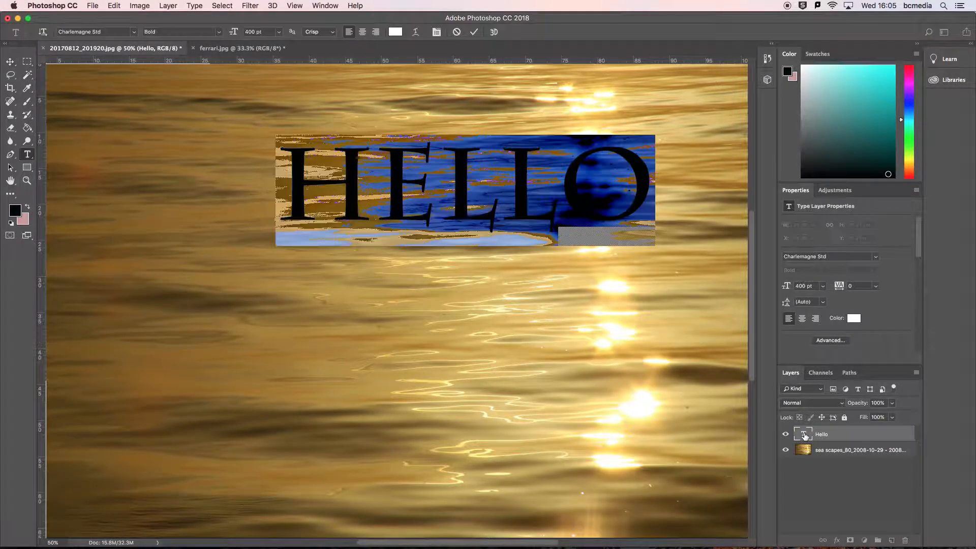
pyautogui.click(534, 376)
pyautogui.moveTo(537, 376); pyautogui.dragTo(399, 363)
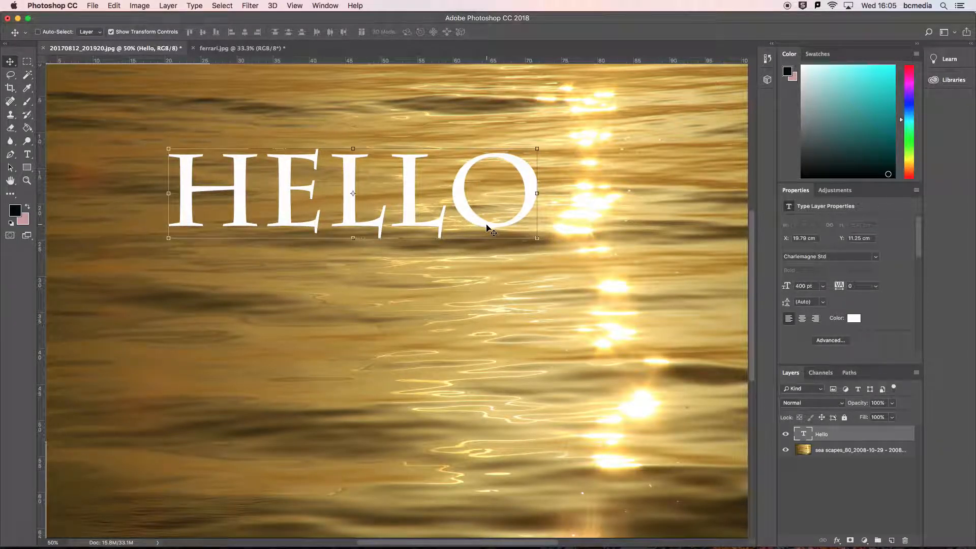
pyautogui.press('t')
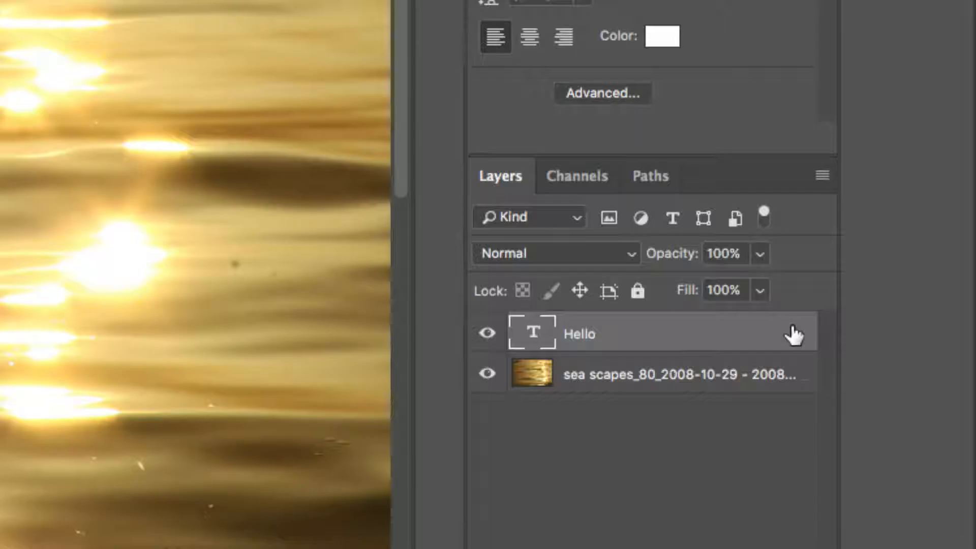
# Open the Hello layer's style settings, move the dialog clear of the text and enable a drop shadow, comparing it on and off.
pyautogui.doubleClick(790, 331)
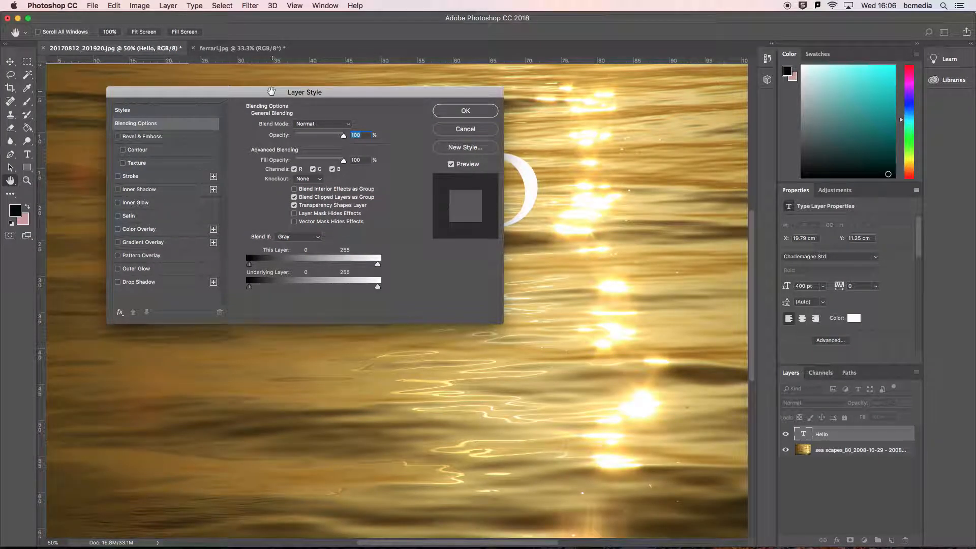
pyautogui.moveTo(271, 91); pyautogui.dragTo(722, 95)
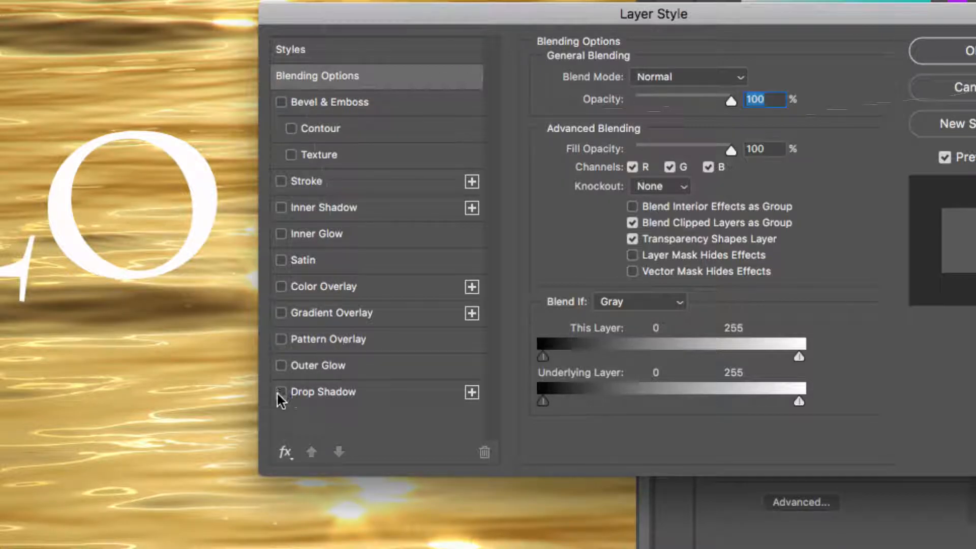
pyautogui.click(281, 391)
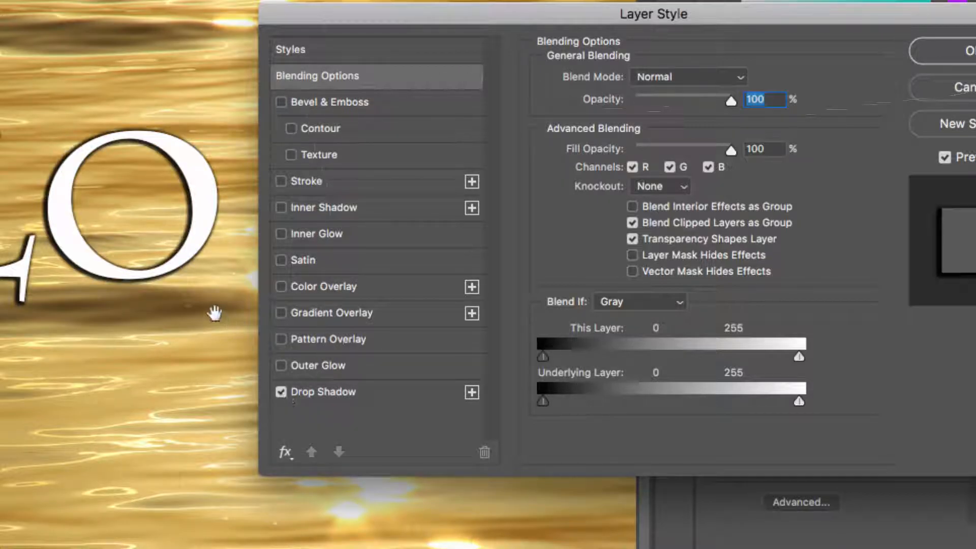
pyautogui.click(281, 391)
pyautogui.click(281, 391)
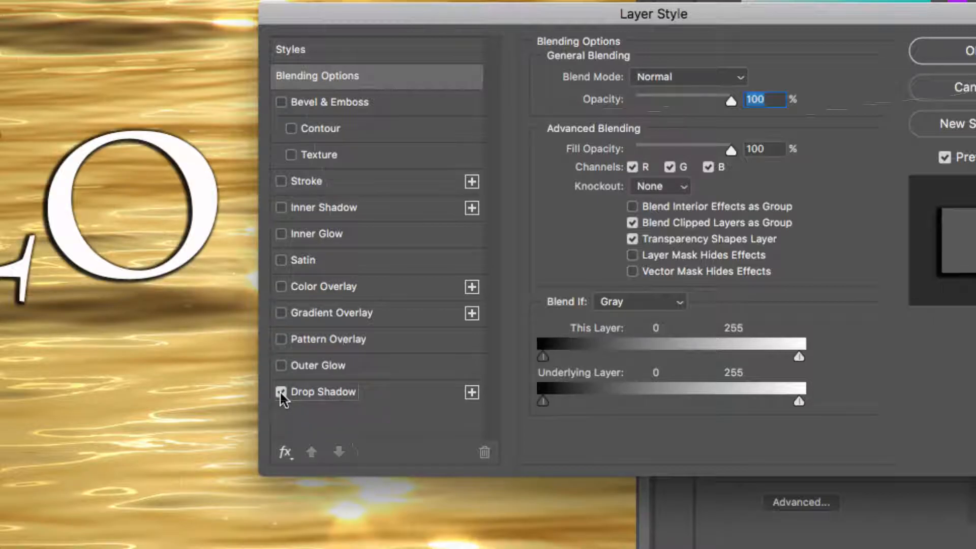
# Set the drop shadow to 100% opacity, 128° angle, 24 px distance, 45% spread and 13 px size.
pyautogui.click(330, 394)
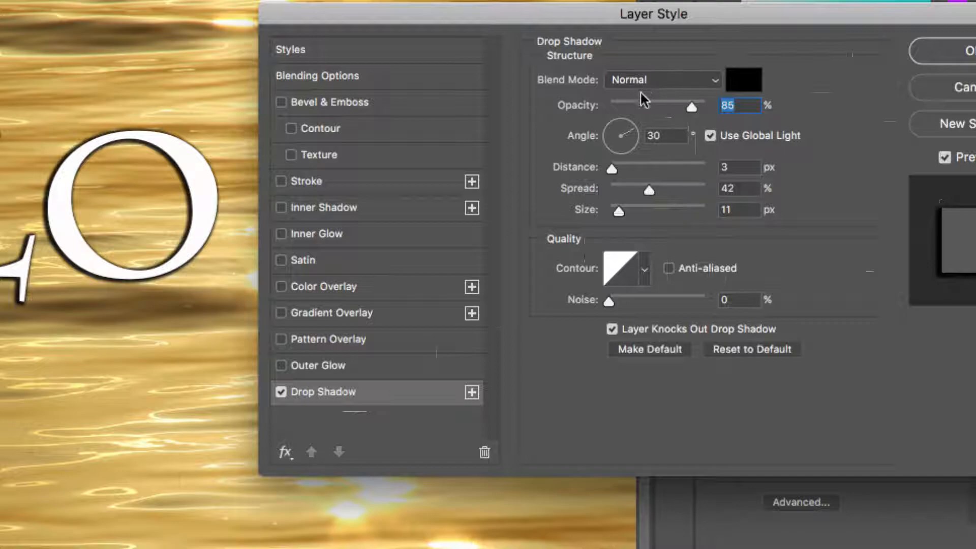
pyautogui.moveTo(631, 124); pyautogui.dragTo(610, 120)
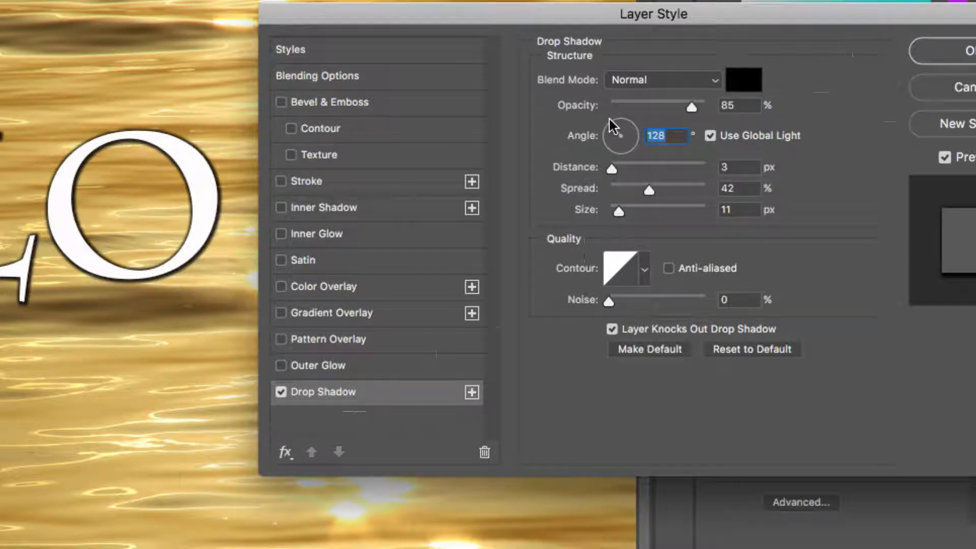
pyautogui.moveTo(690, 110); pyautogui.dragTo(709, 118)
pyautogui.moveTo(611, 168); pyautogui.dragTo(620, 211)
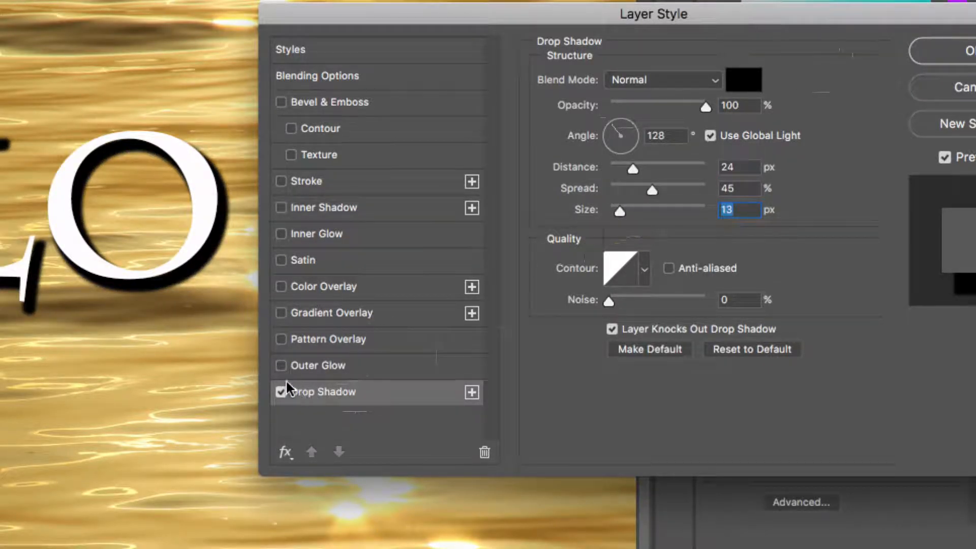
# Preview an outer glow and a stroke on the Hello text, turn both off and accept the layer style.
pyautogui.click(280, 366)
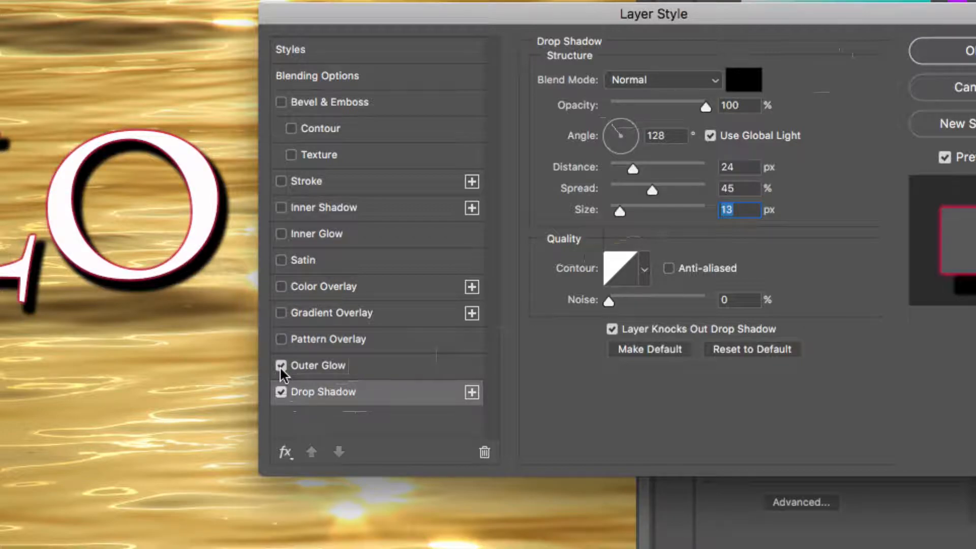
pyautogui.click(279, 365)
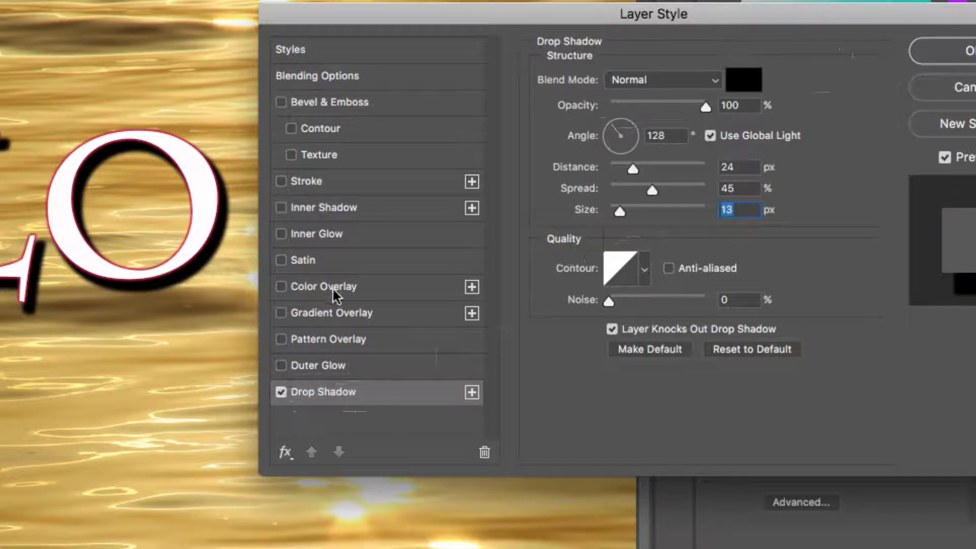
pyautogui.click(283, 181)
pyautogui.click(282, 181)
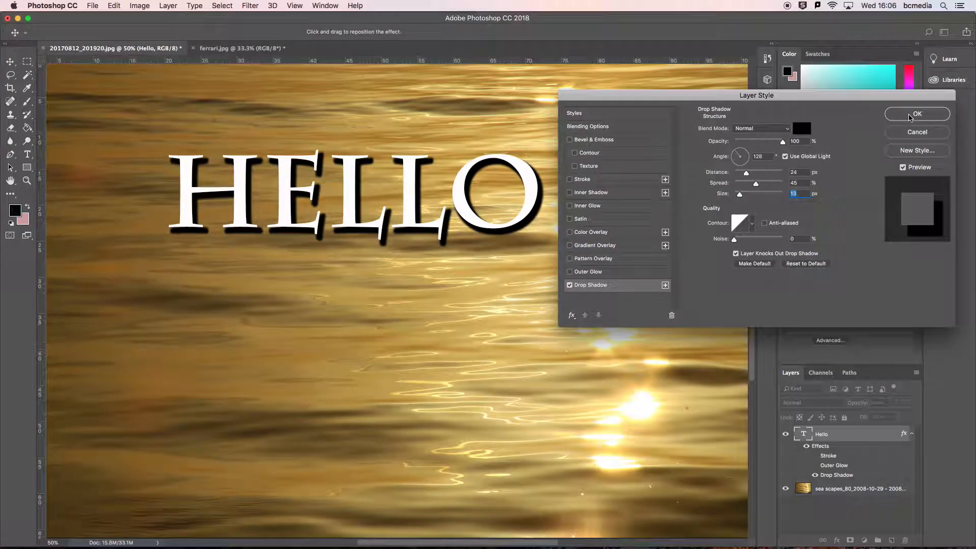
pyautogui.click(910, 116)
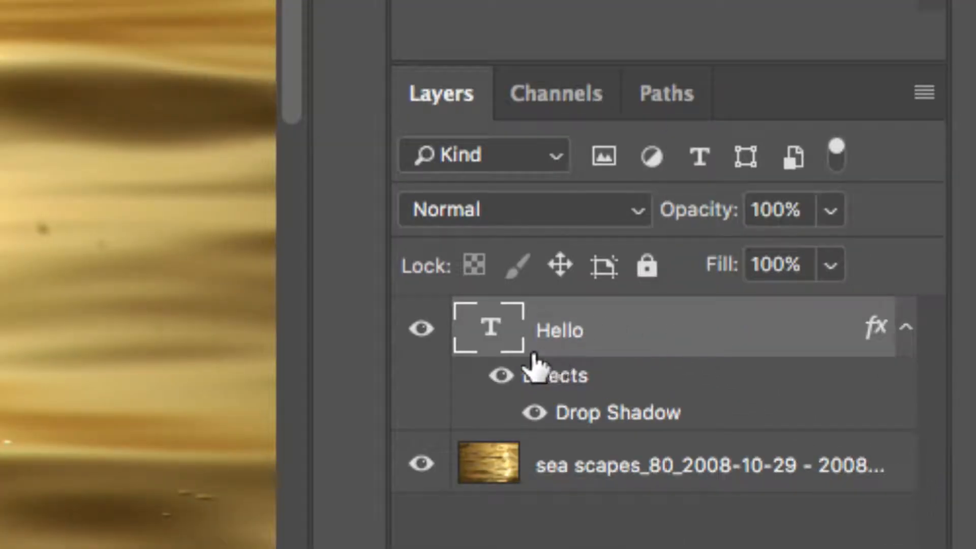
# Compare the Hello layer with and without its effects, drop shadow and text by toggling their visibility.
pyautogui.click(501, 376)
pyautogui.click(533, 413)
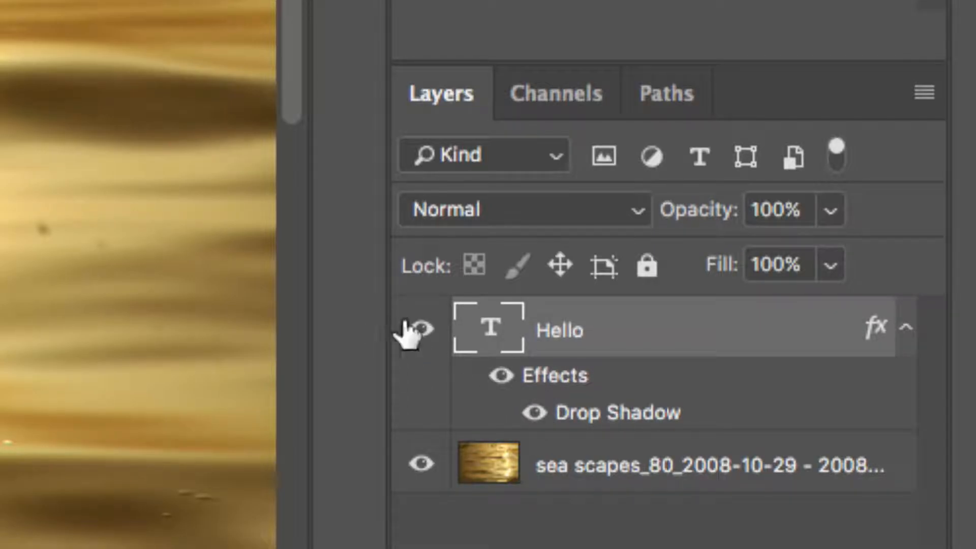
pyautogui.click(426, 330)
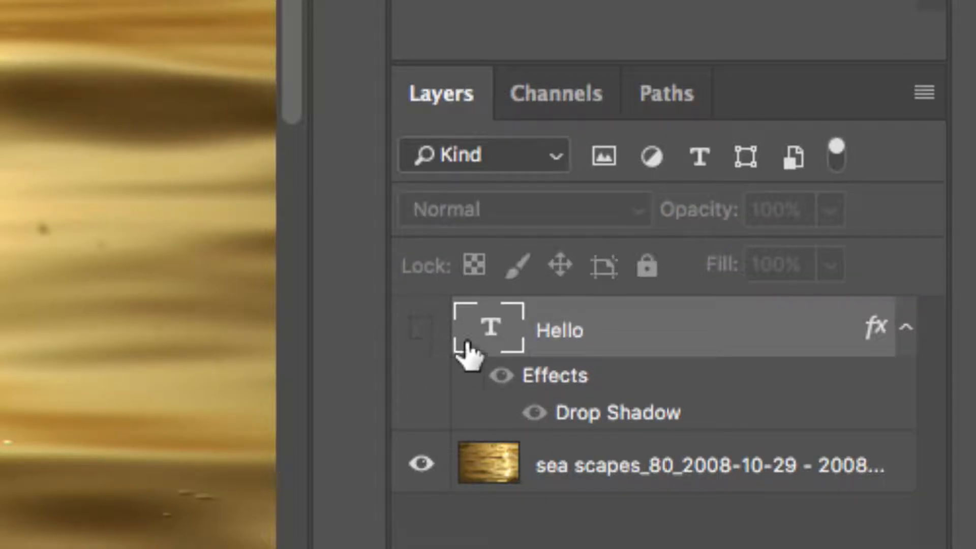
pyautogui.click(416, 333)
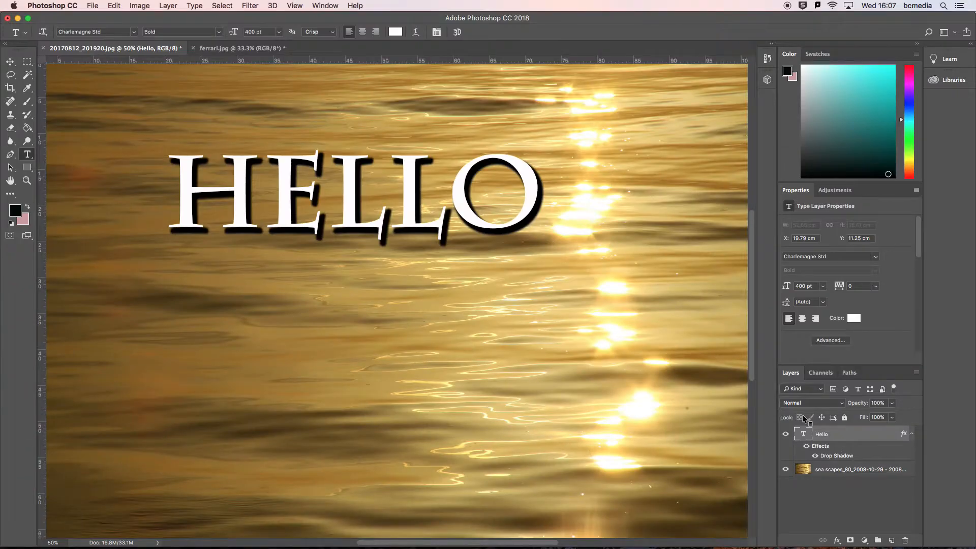
# Switch to Premiere Pro and add the title OSLO in the sky of the harbour clip at 00:00:05:25.
pyautogui.click(314, 530)
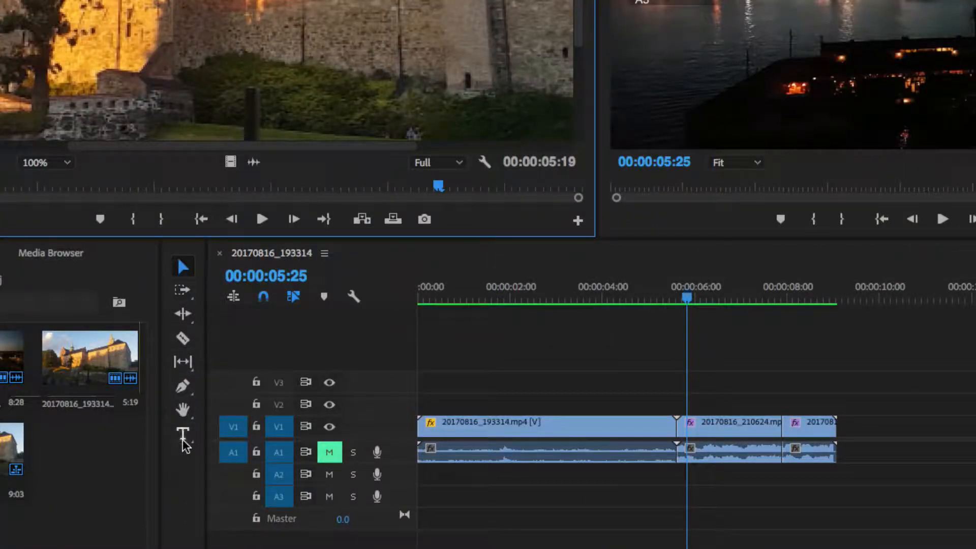
pyautogui.click(183, 437)
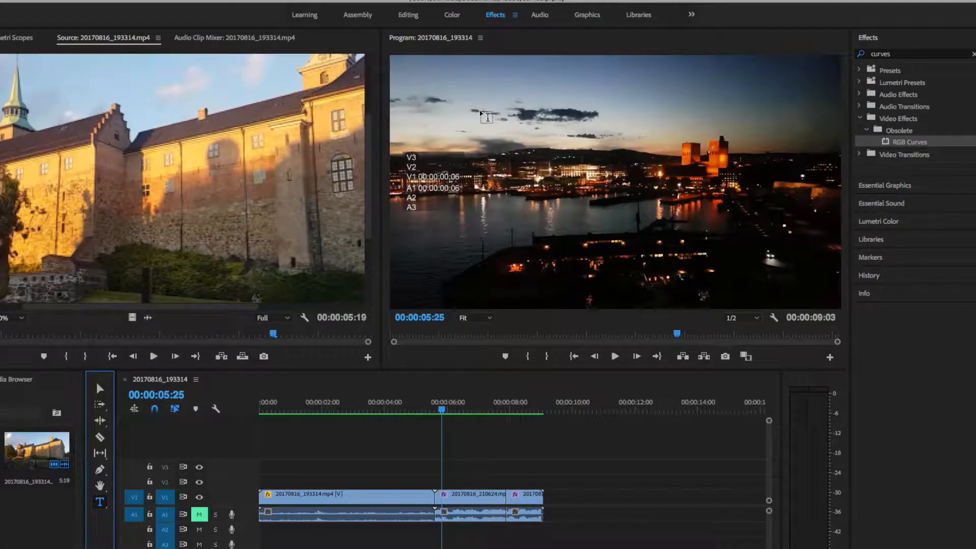
pyautogui.click(480, 112)
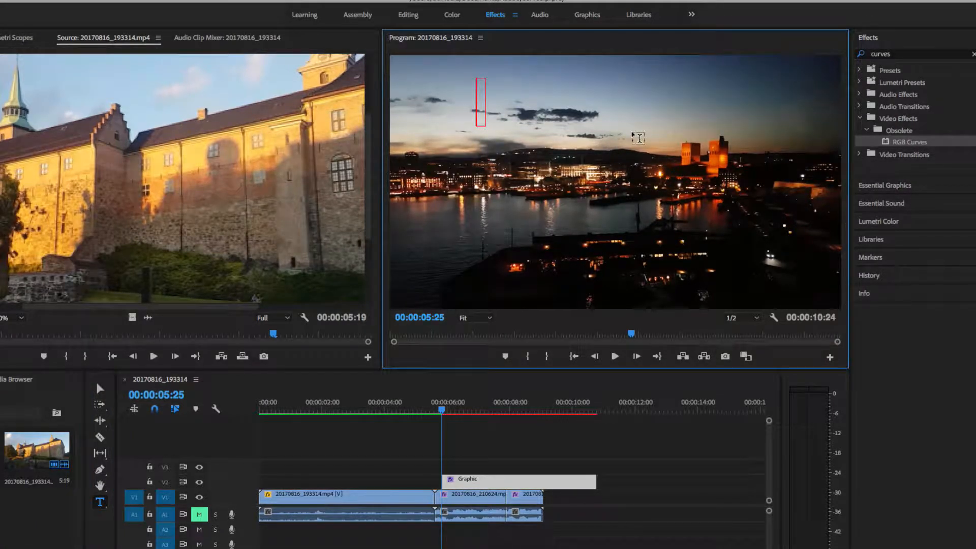
pyautogui.write('OSLO')
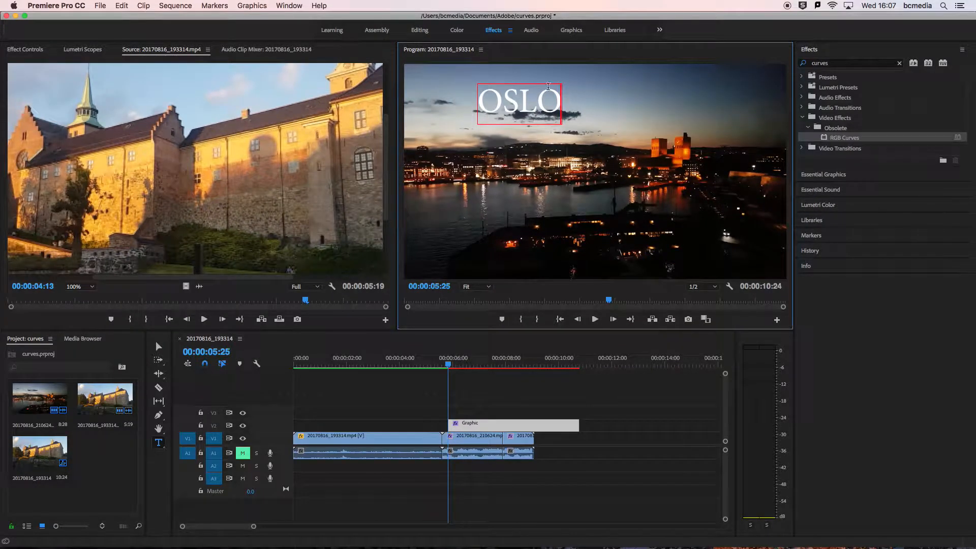
# Highlight the OSLO letters, open Effect Controls and select the OSLO graphic clip to show its text settings.
pyautogui.moveTo(552, 96); pyautogui.dragTo(478, 101)
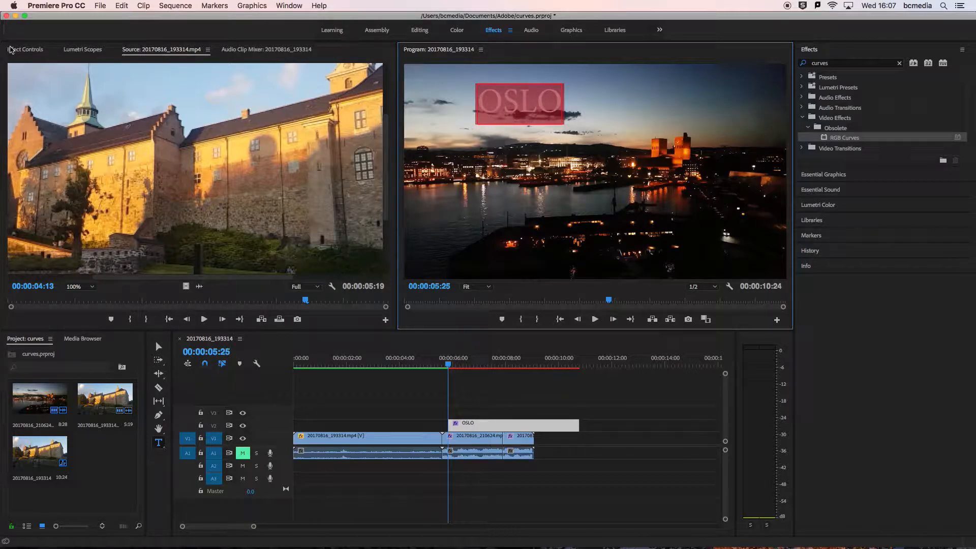
pyautogui.scroll(1, 6, 54)
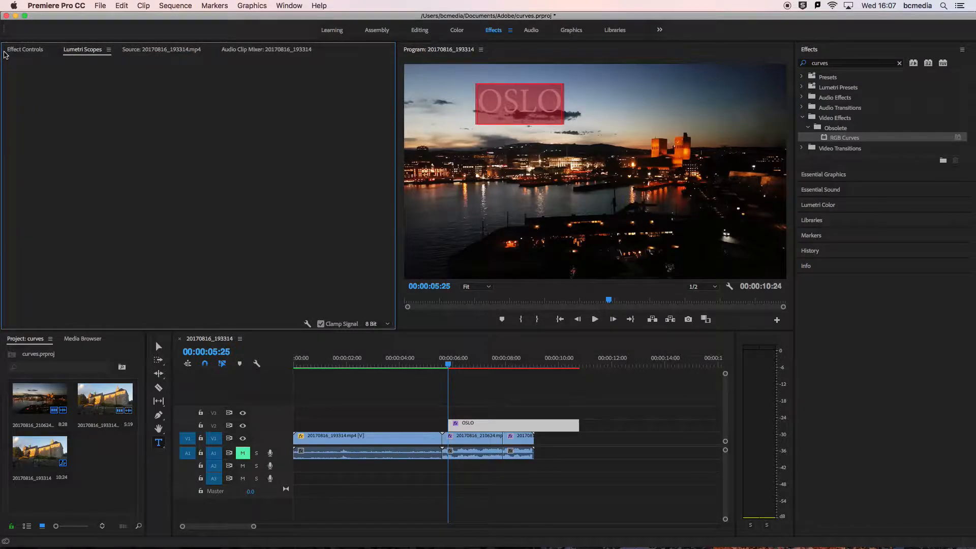
pyautogui.scroll(-2, 7, 53)
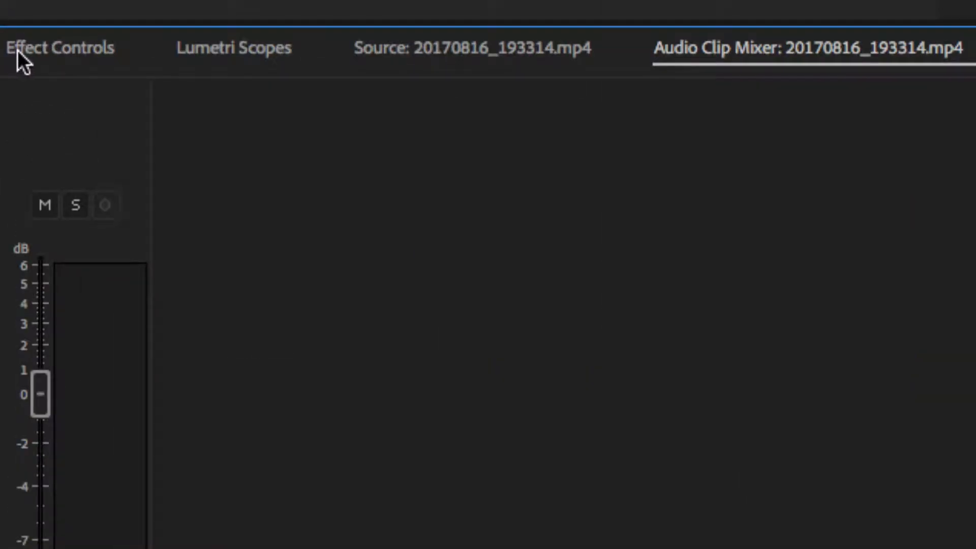
pyautogui.click(25, 48)
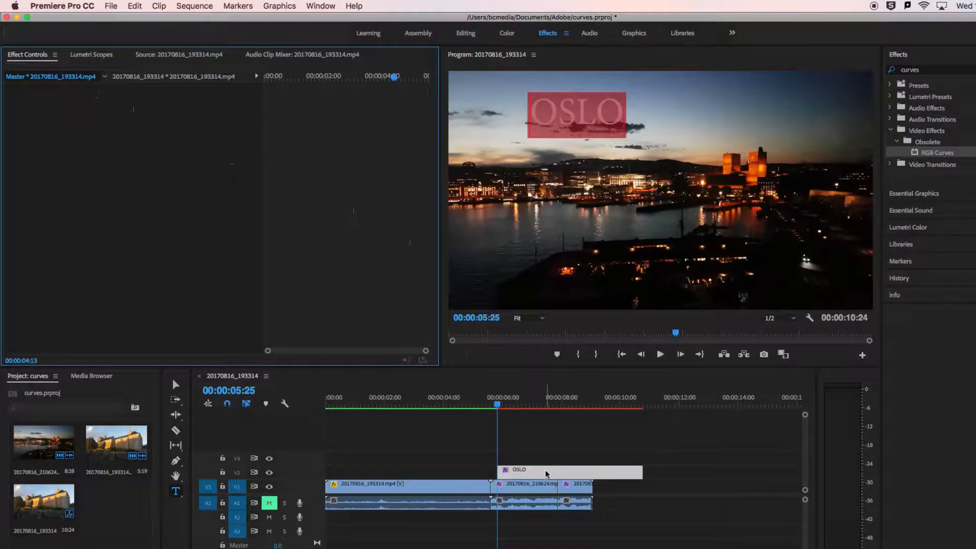
pyautogui.click(546, 473)
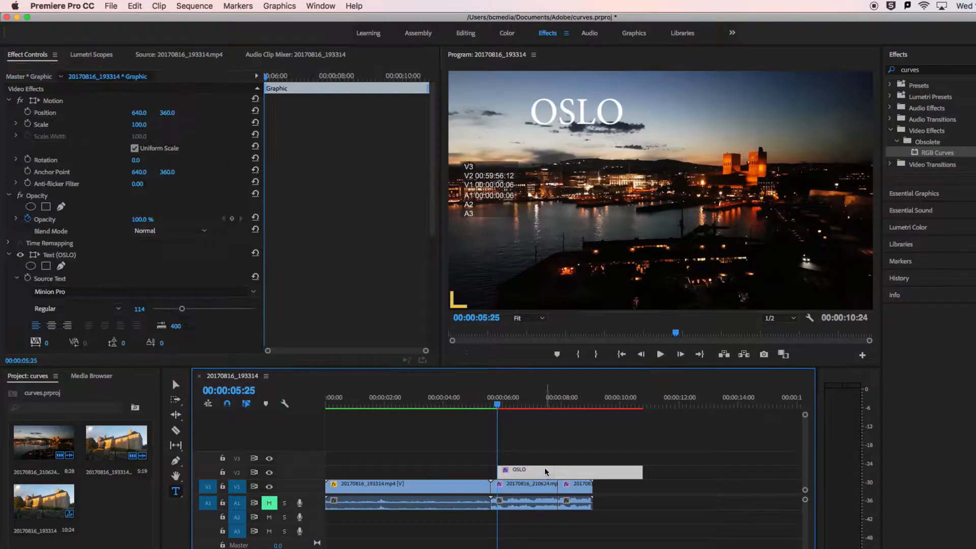
# Move the playhead to 00:00:06:23 and select all letters of the OSLO title in the preview.
pyautogui.click(525, 400)
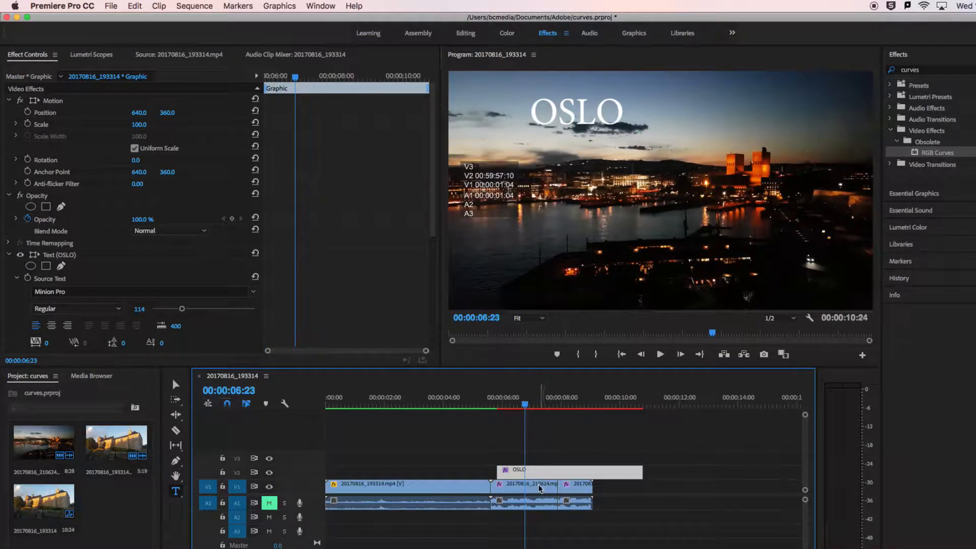
pyautogui.click(588, 112)
pyautogui.doubleClick(587, 113)
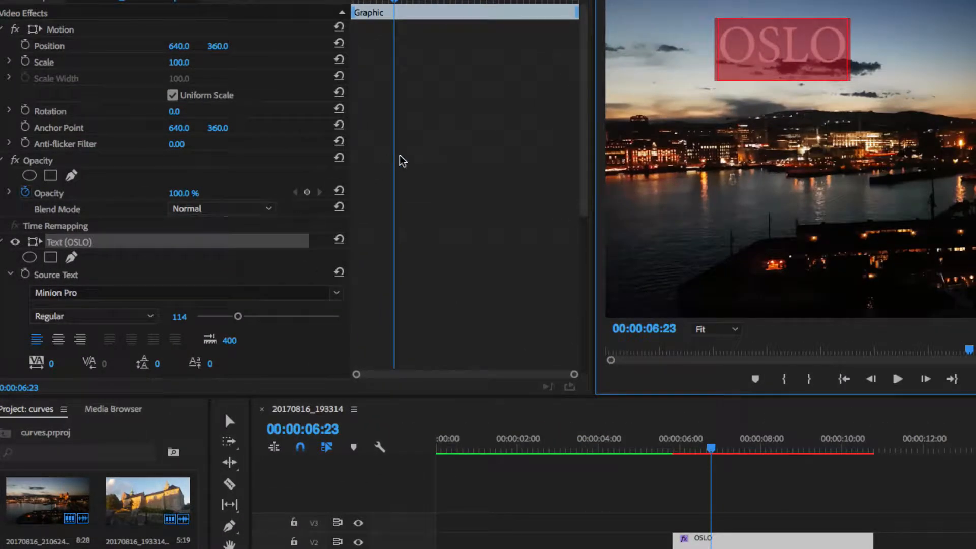
# Set the OSLO text's font size to 180, its scale to 136 and its position to 226.1, 290.0.
pyautogui.moveTo(583, 157); pyautogui.dragTo(583, 224)
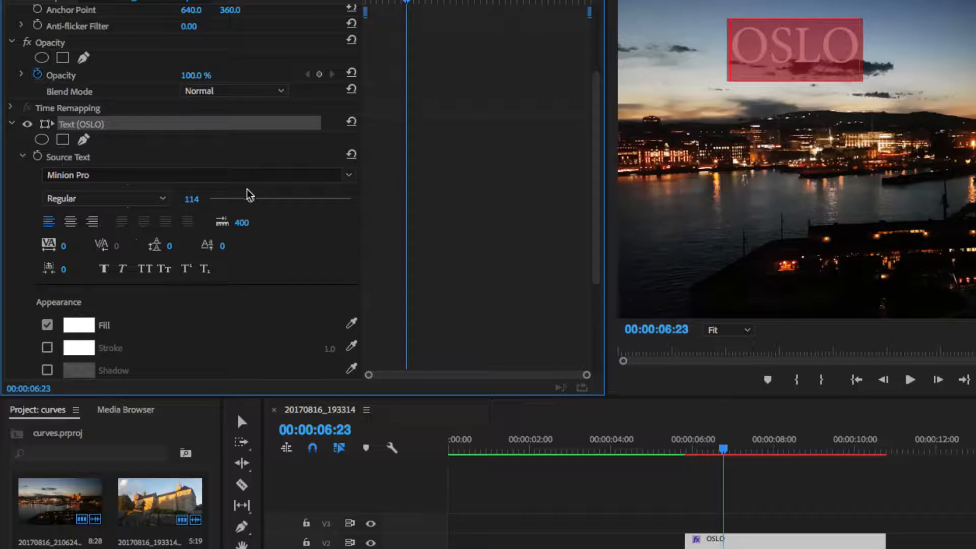
pyautogui.moveTo(250, 199); pyautogui.dragTo(273, 210)
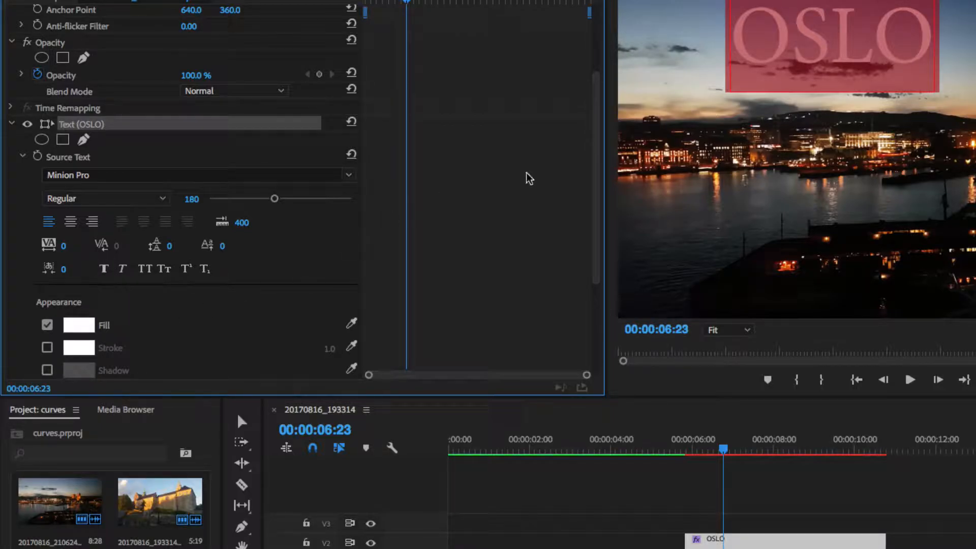
pyautogui.moveTo(599, 182); pyautogui.dragTo(598, 254)
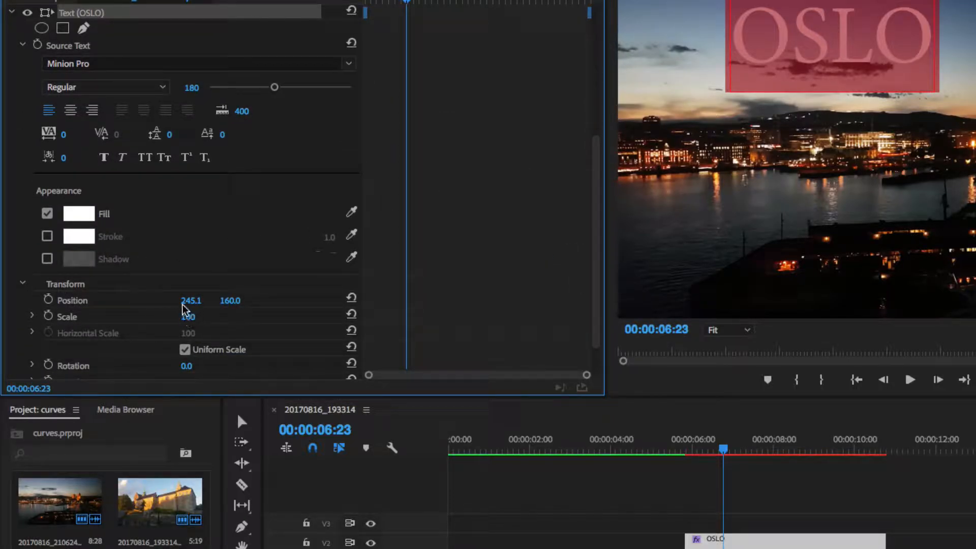
pyautogui.moveTo(190, 300); pyautogui.dragTo(275, 302)
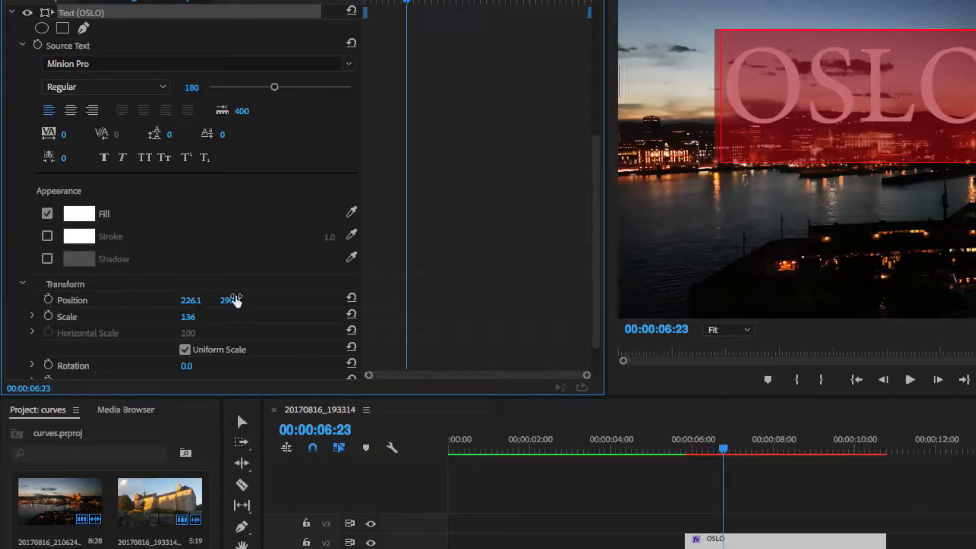
# Clear the letter selection of the OSLO title and reduce the text's opacity to 52%.
pyautogui.scroll(-1, 600, 259)
pyautogui.scroll(-2, 599, 272)
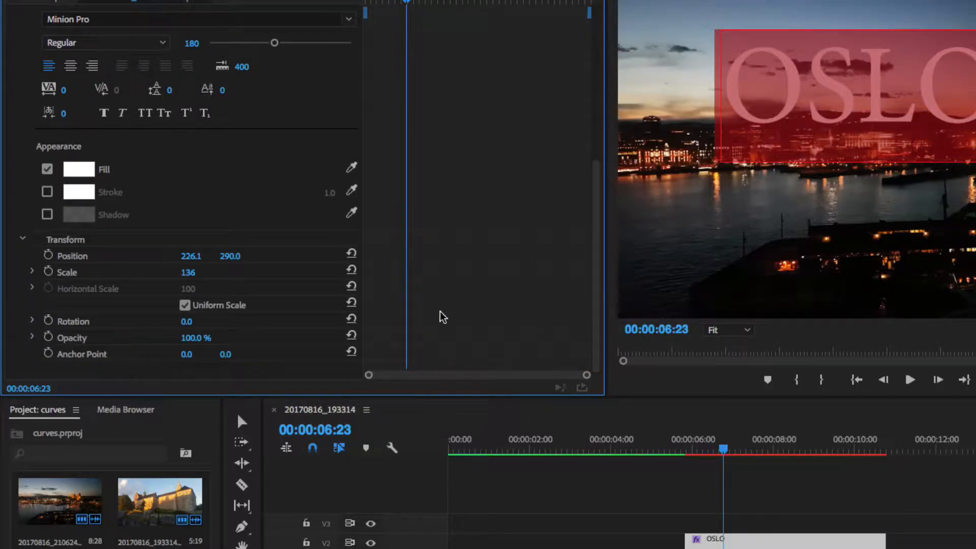
pyautogui.moveTo(194, 338); pyautogui.dragTo(177, 338)
pyautogui.click(814, 79)
pyautogui.click(815, 147)
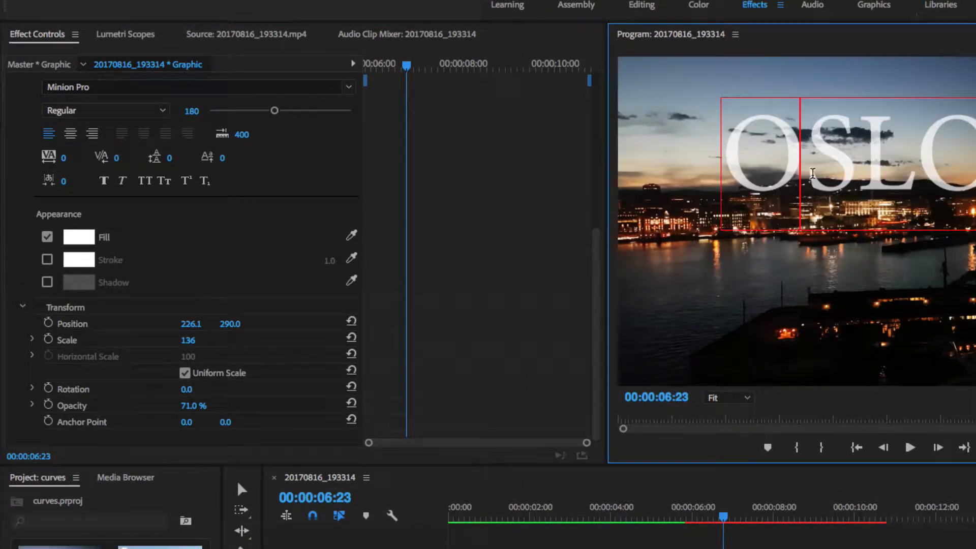
pyautogui.click(597, 382)
pyautogui.moveTo(195, 405); pyautogui.dragTo(190, 406)
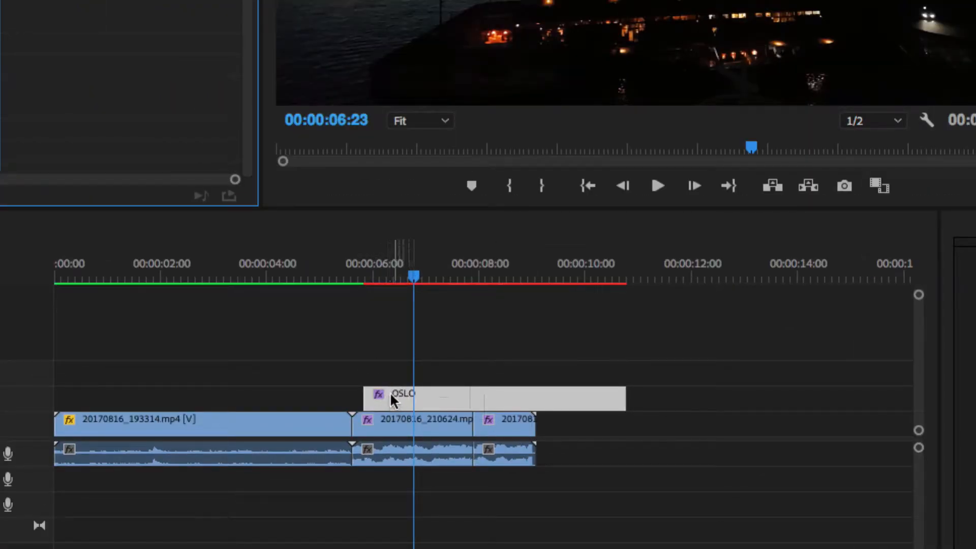
# Move the OSLO graphic clip up to track V3 and trim its end to just before the end of the video clips.
pyautogui.moveTo(395, 394); pyautogui.dragTo(417, 374)
pyautogui.moveTo(631, 371); pyautogui.dragTo(529, 371)
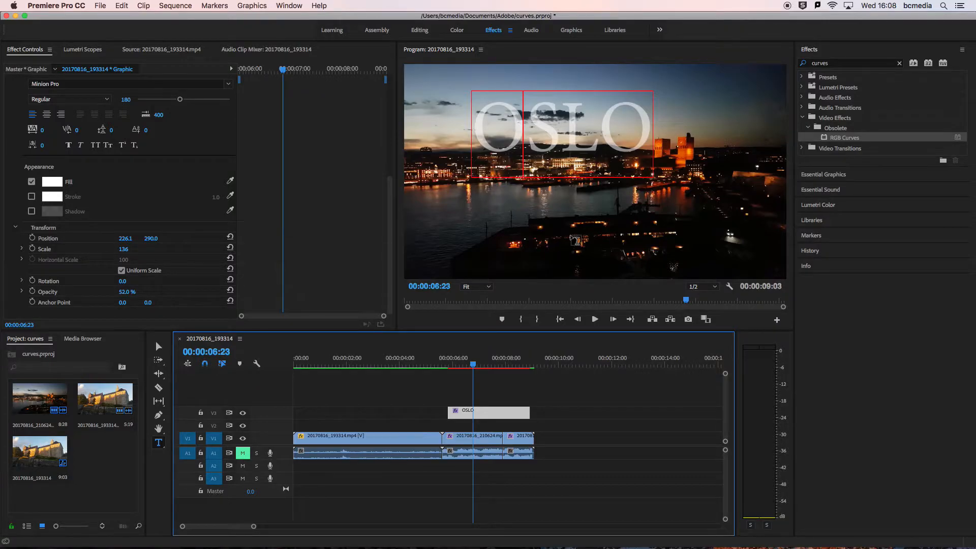
# Enlarge the OSLO text to a scale of 193.
pyautogui.moveTo(121, 249); pyautogui.dragTo(150, 249)
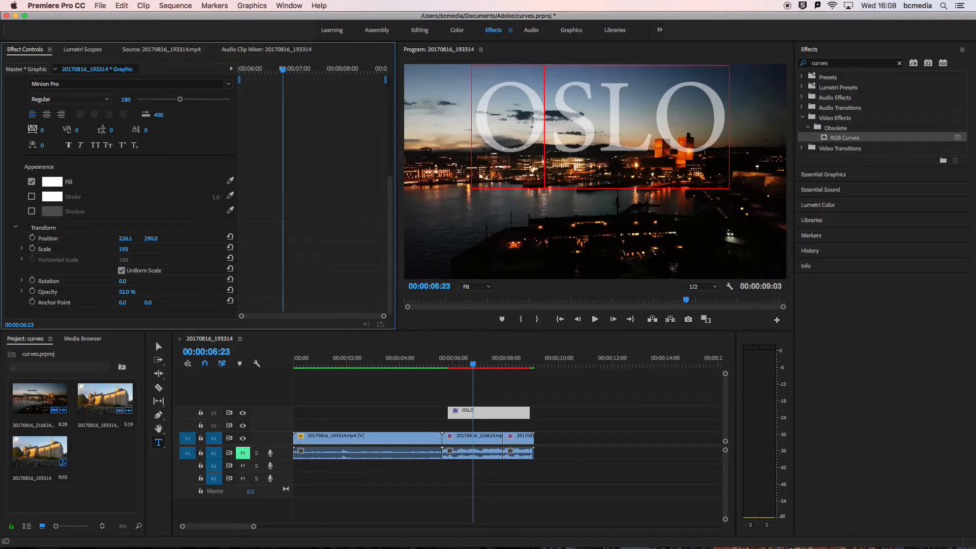
# Move the playhead past the end of the clips to 00:00:11:10 and switch to Photo Booth.
pyautogui.click(597, 357)
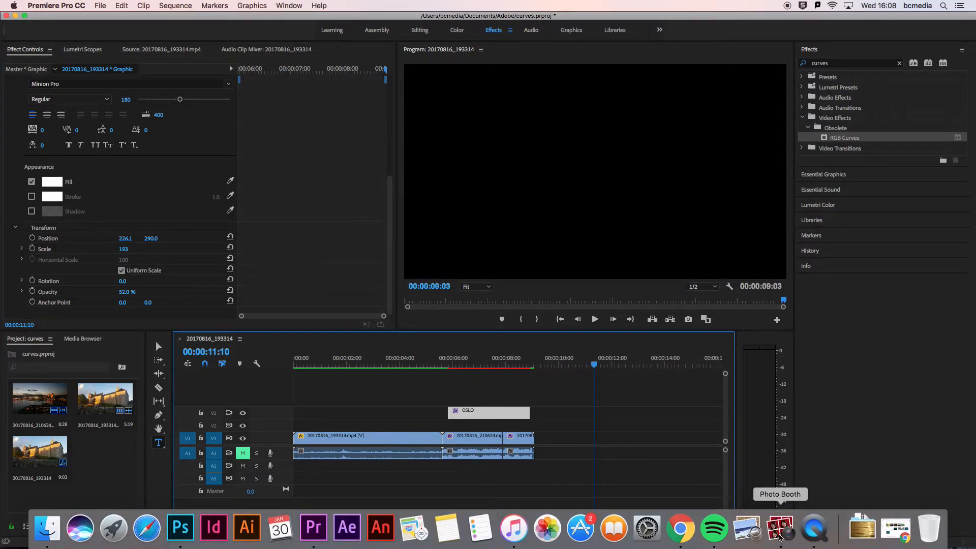
pyautogui.click(779, 523)
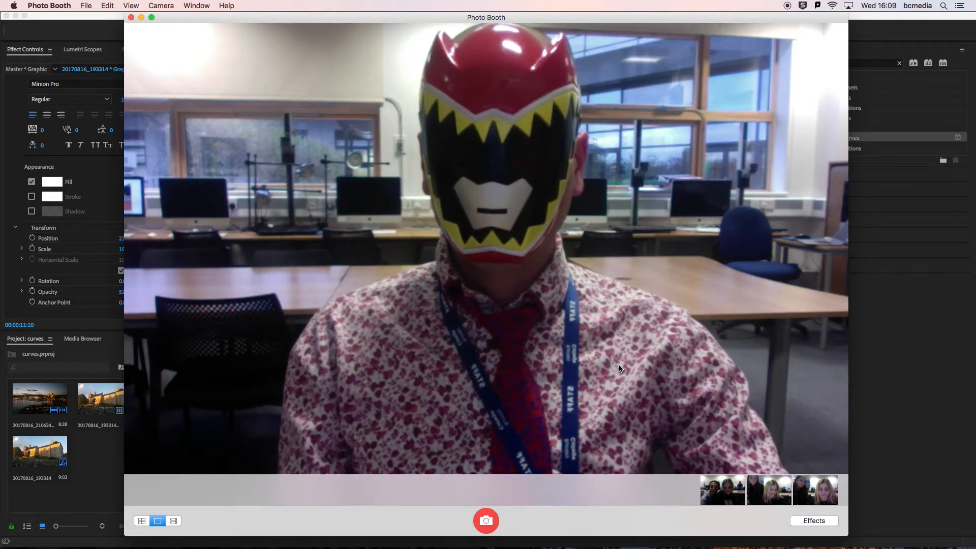